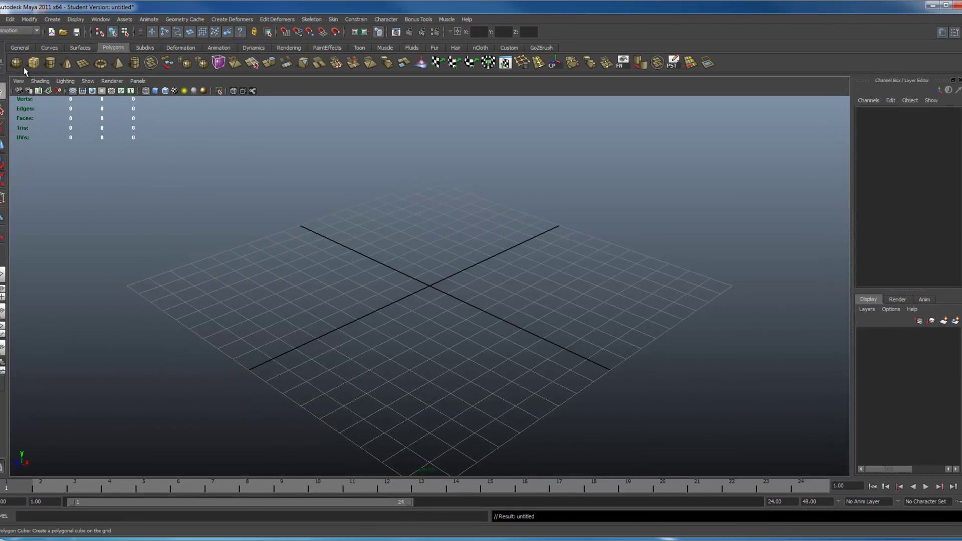
- Replace an accidental cube with a polygon sphere at the origin and frame it closely
click(32, 64)
key(Delete)
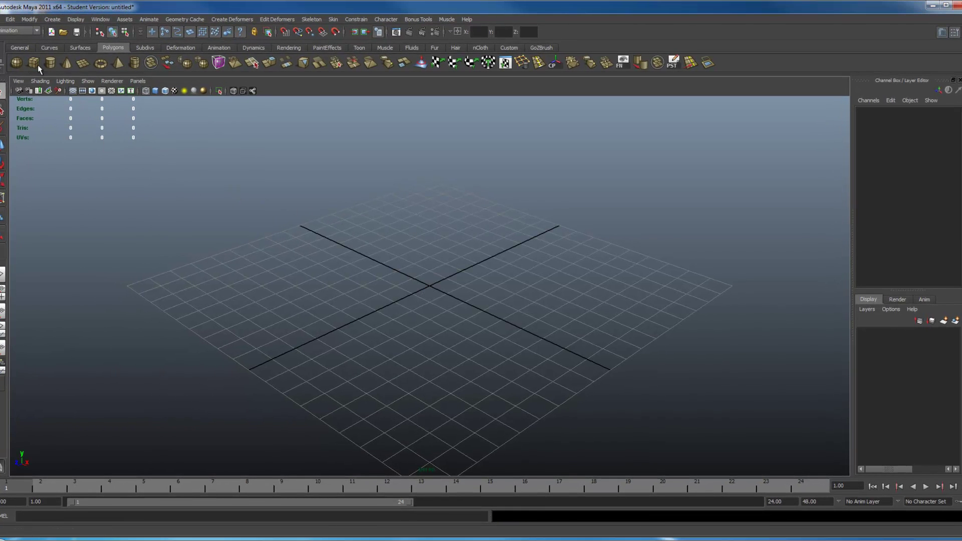
click(17, 63)
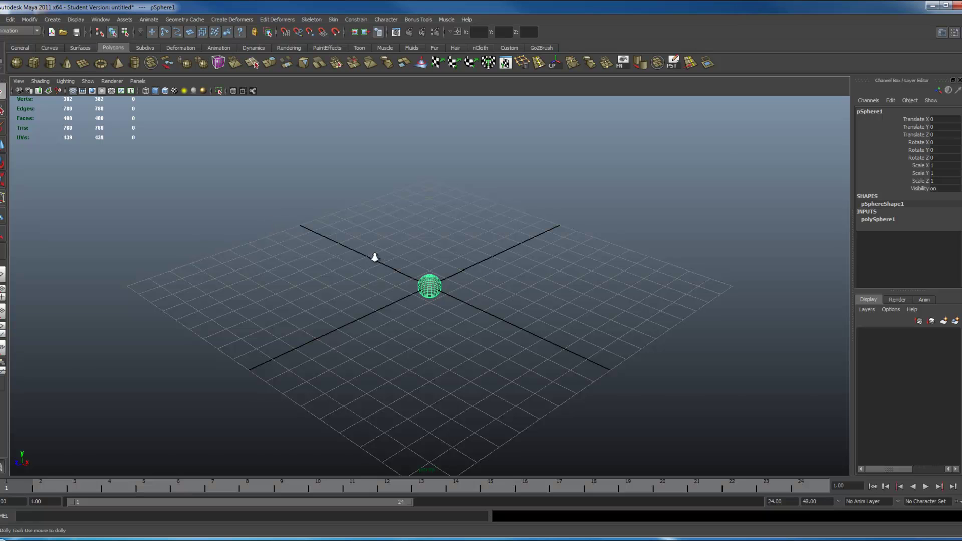
alt+right_drag(374, 258, 765, 357)
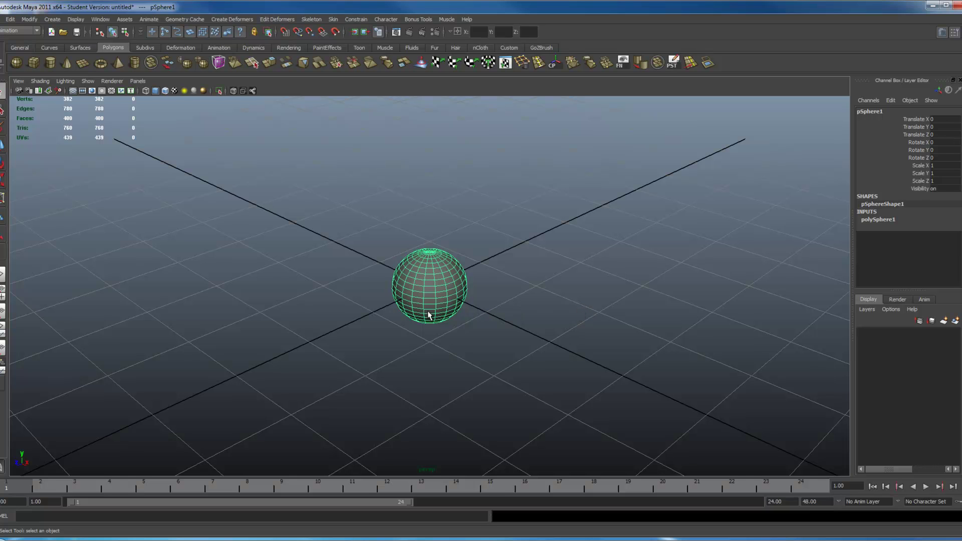
alt+drag(428, 315, 444, 281)
alt+right_drag(445, 281, 582, 337)
key(w)
alt+drag(452, 325, 437, 293)
alt+right_drag(425, 281, 495, 318)
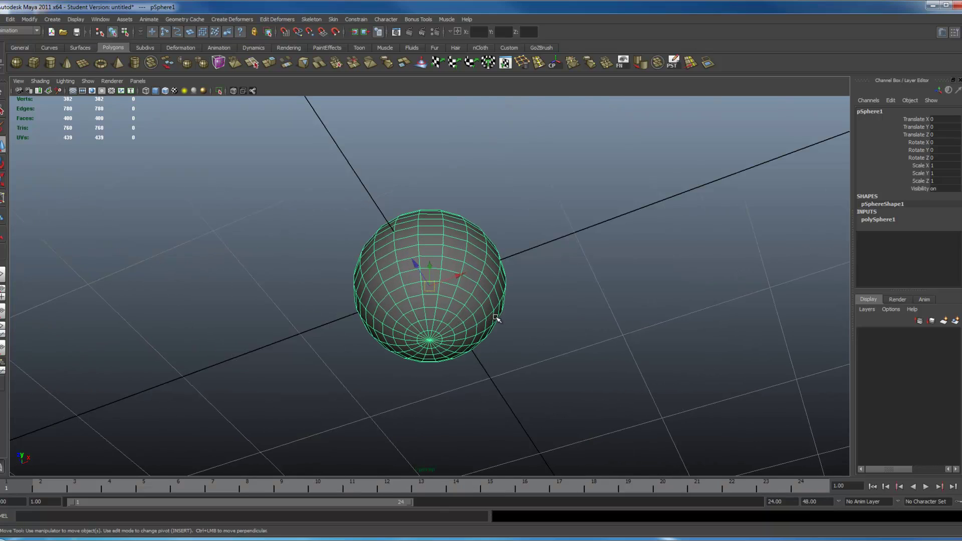
alt+drag(496, 318, 476, 340)
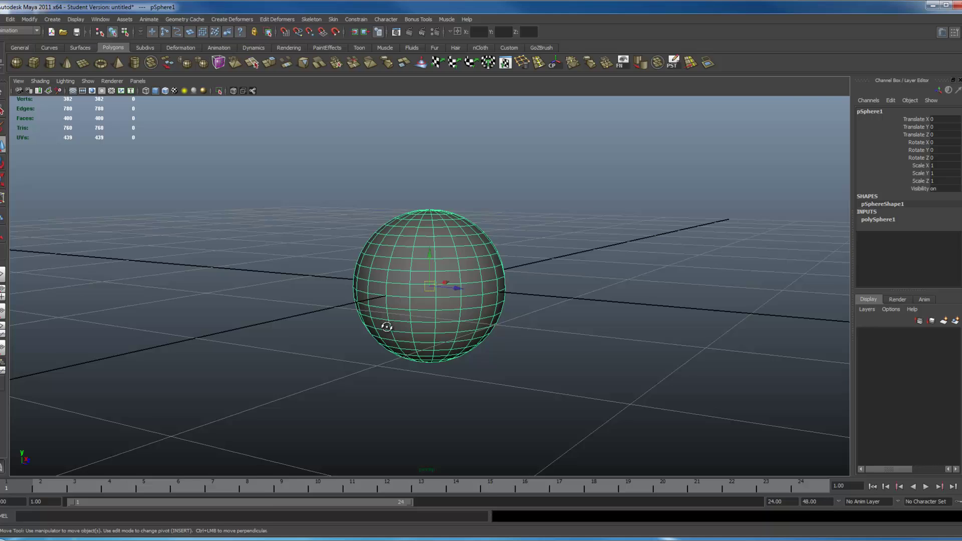
alt+drag(386, 327, 360, 270)
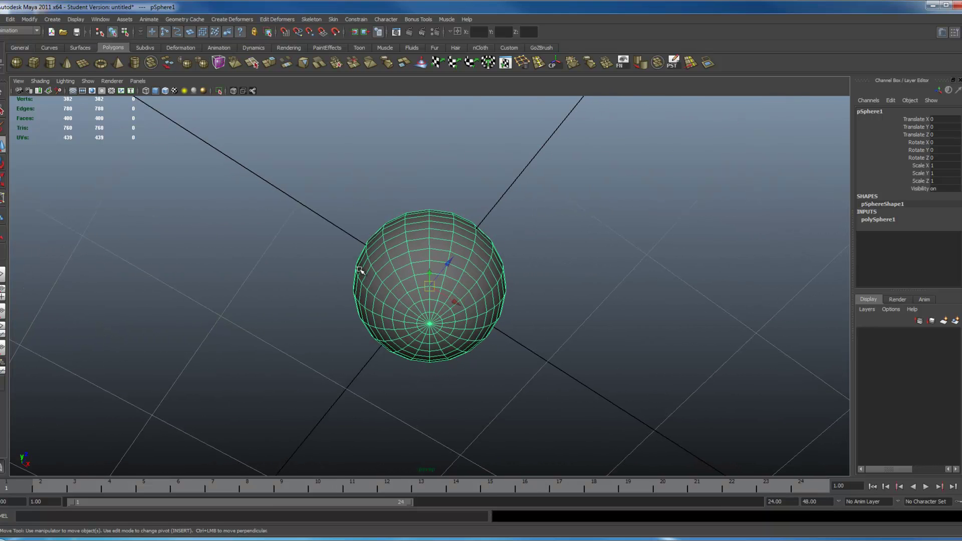
- Snap the sphere's pivot to its bottom pole
key(Insert)
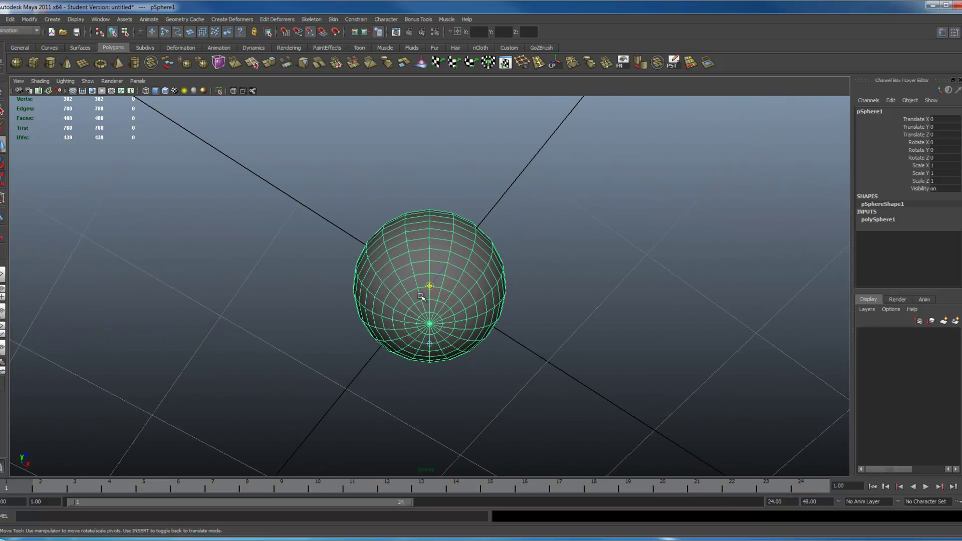
key(v)
drag(430, 286, 429, 324)
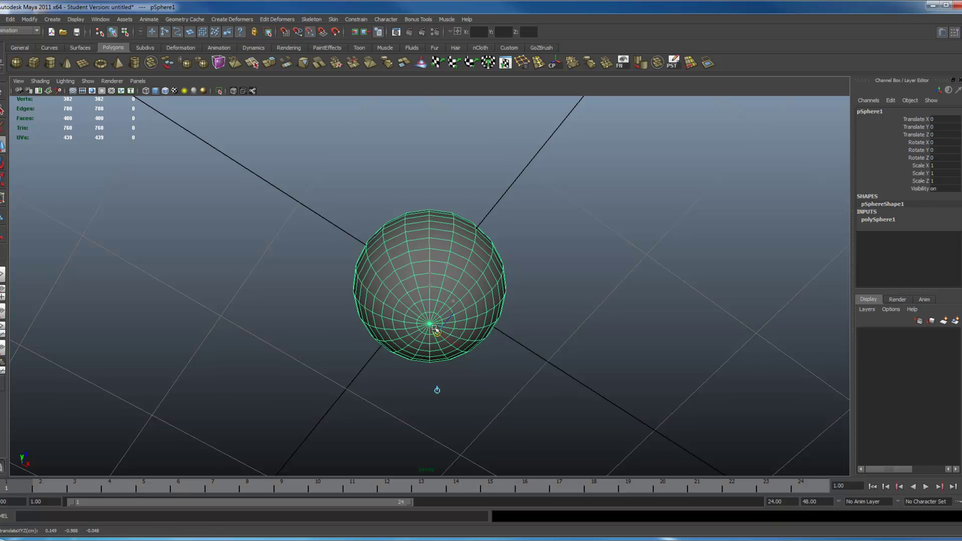
key(Insert)
- Raise the sphere to Translate Y 1 so its base rests on the grid
alt+drag(507, 352, 485, 389)
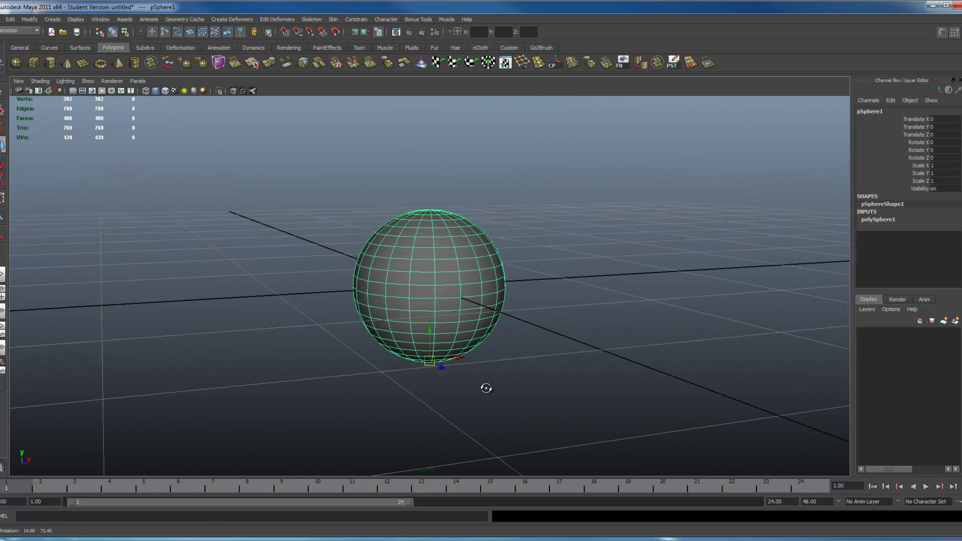
key(v)
drag(430, 333, 339, 335)
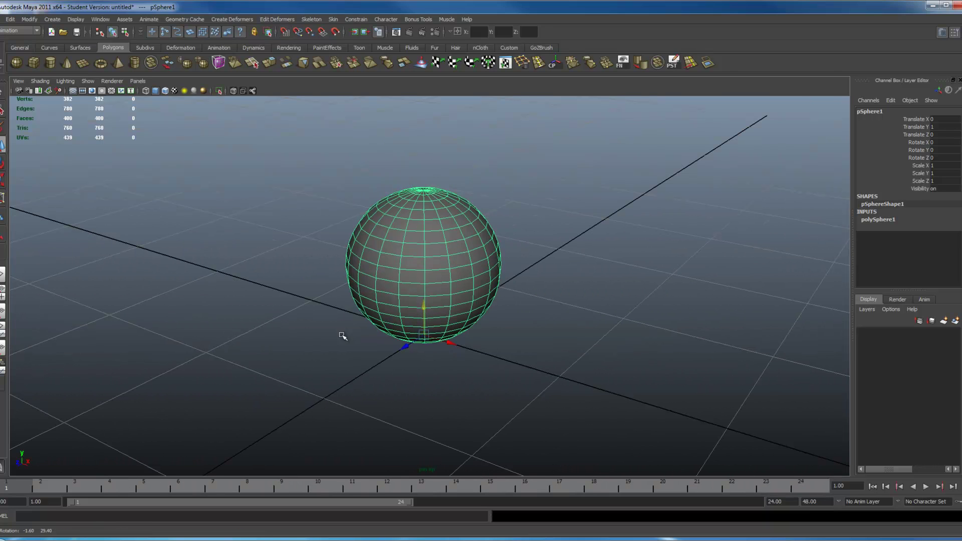
- Freeze the sphere's transformations and delete all construction history
click(29, 19)
click(38, 52)
click(11, 19)
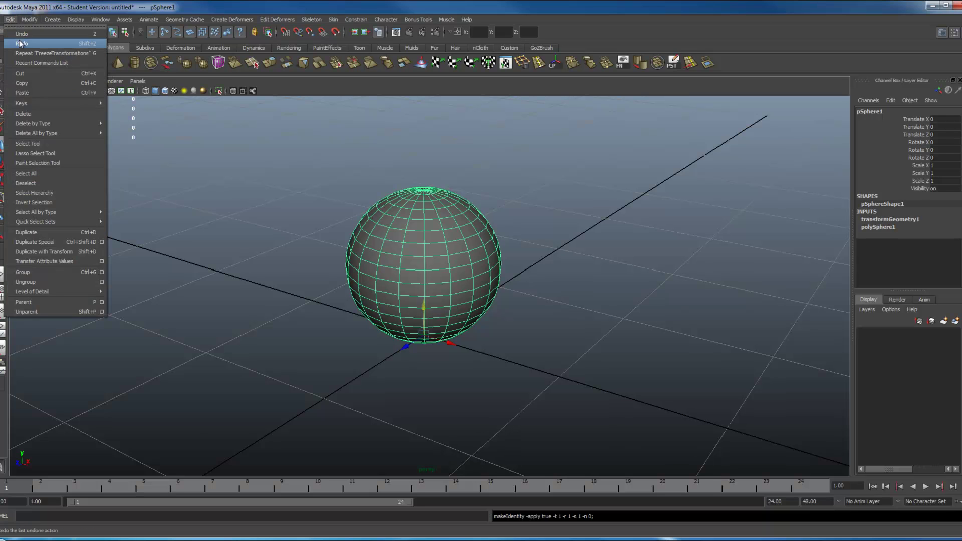
mouse_move(75, 134)
click(140, 138)
- Set the playback range to start at frame 0 and end at frame 20
alt+drag(476, 267, 289, 270)
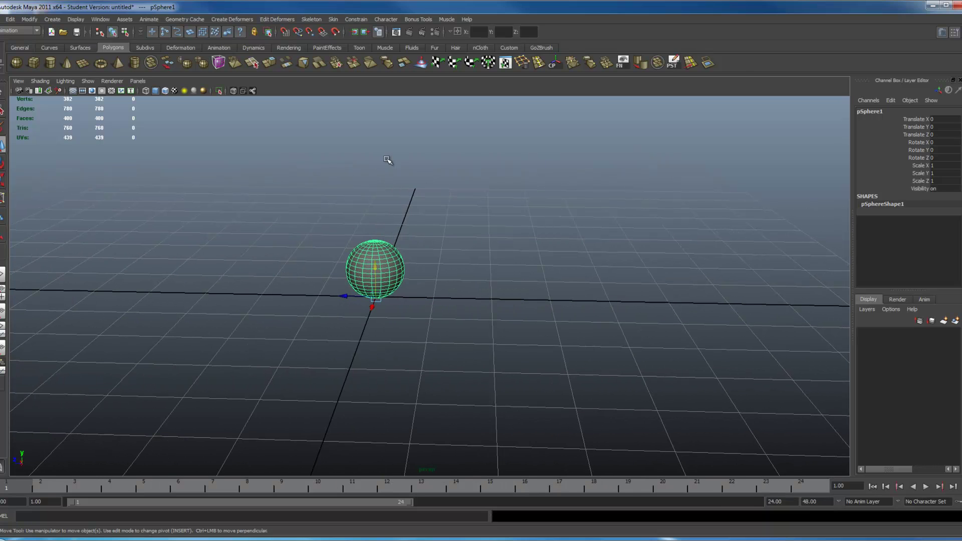
alt+drag(353, 299, 367, 283)
alt+right_drag(367, 282, 433, 299)
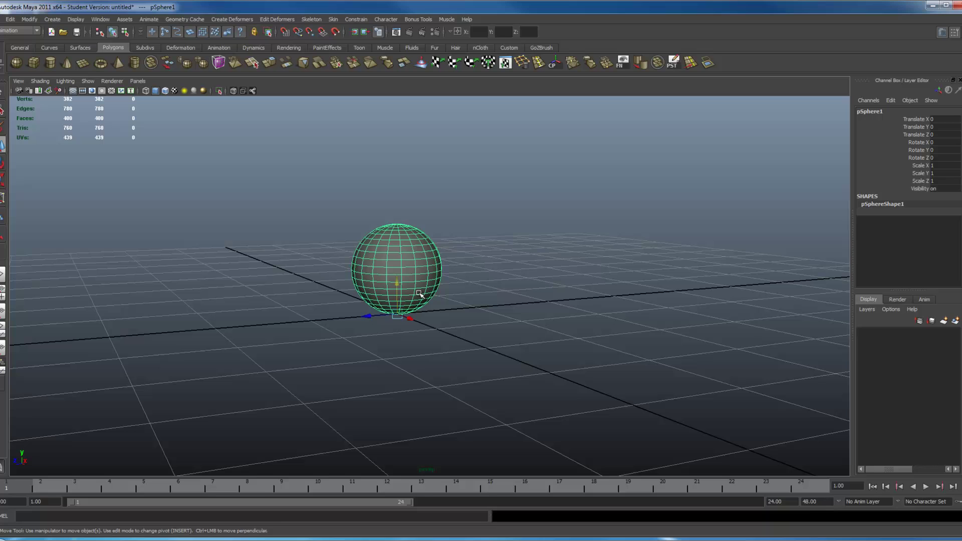
double_click(778, 501)
text(20)
key(Return)
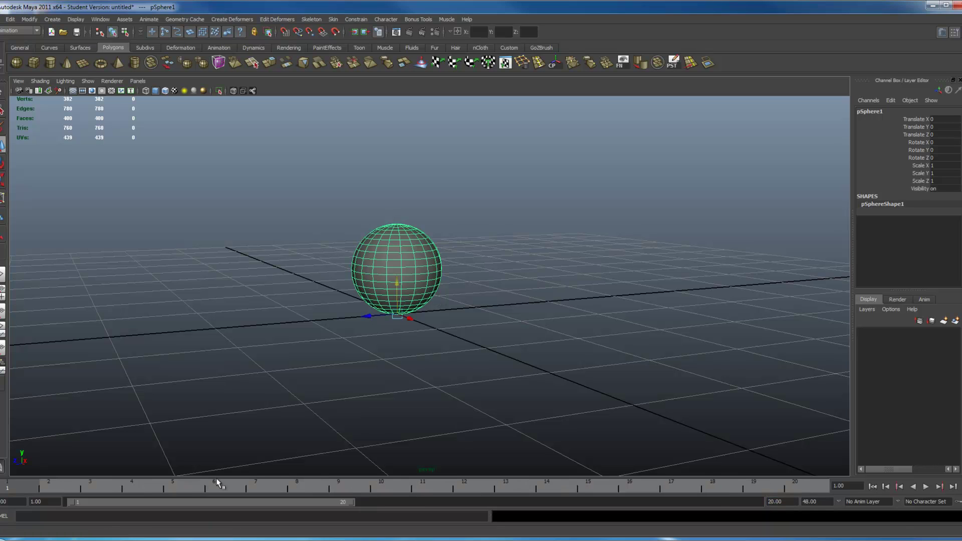
double_click(42, 501)
text(0)
key(Return)
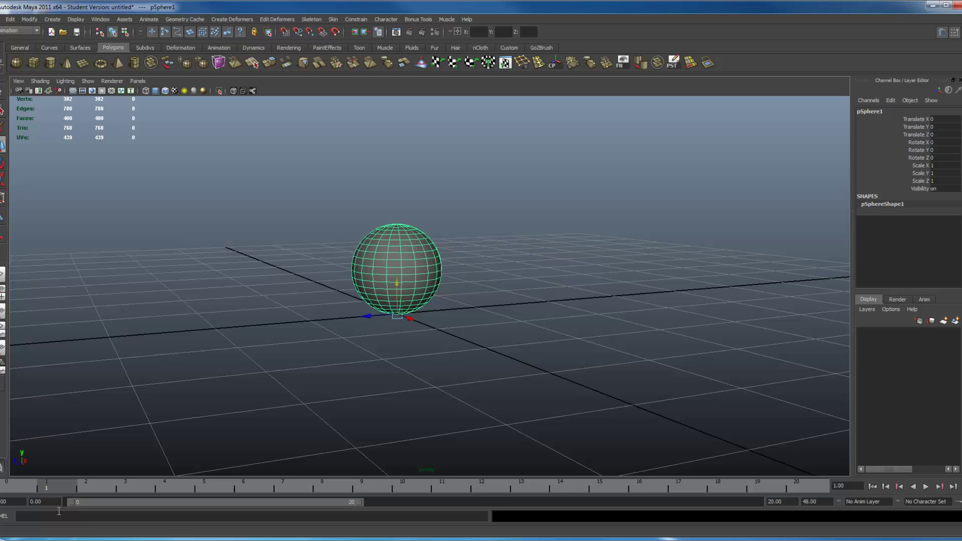
- Squash the sphere vertically to Scale Y 0.5
alt+drag(302, 385, 324, 414)
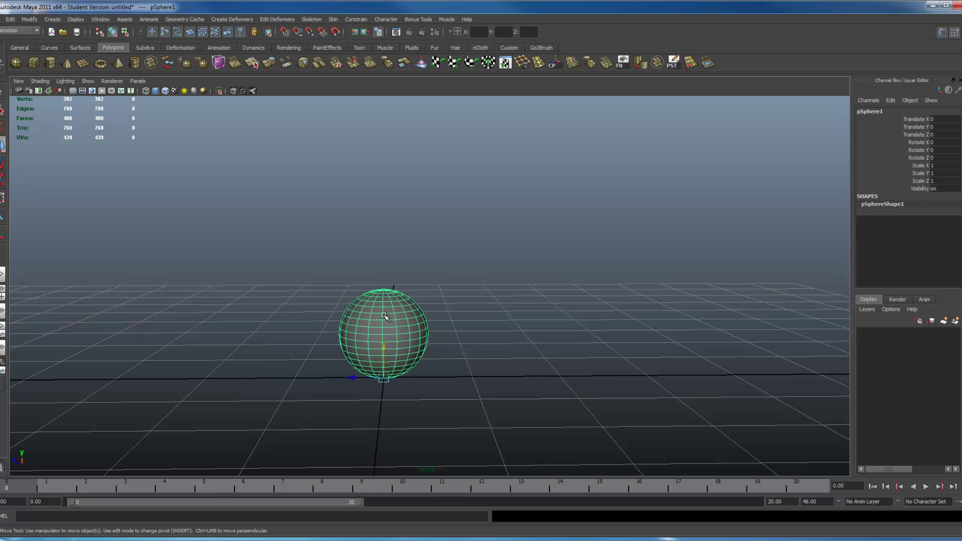
click(925, 167)
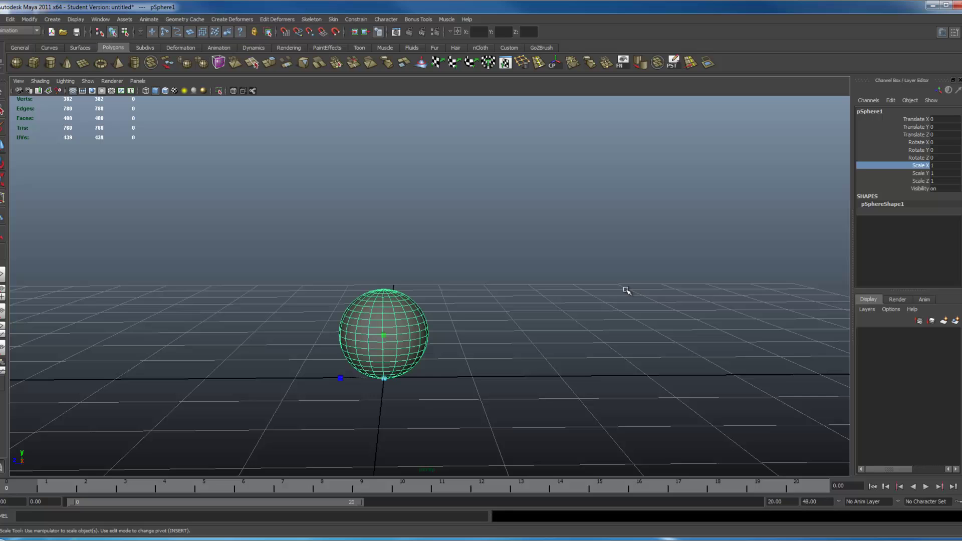
click(913, 174)
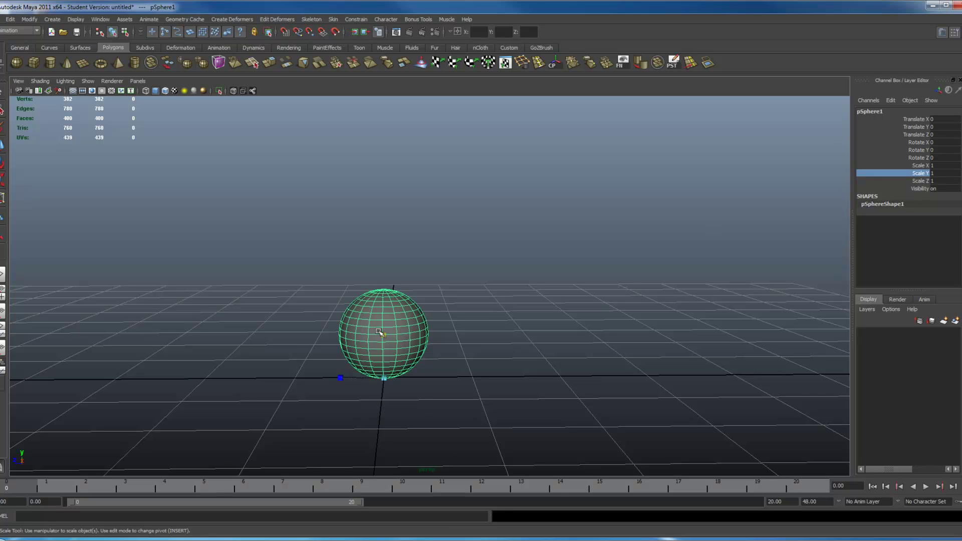
middle_drag(383, 337, 558, 328)
double_click(948, 174)
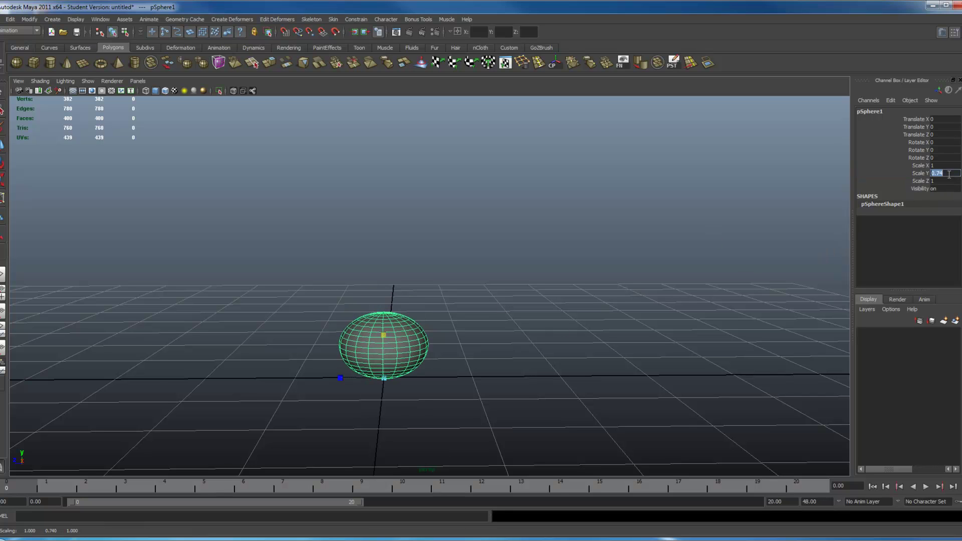
key(Return)
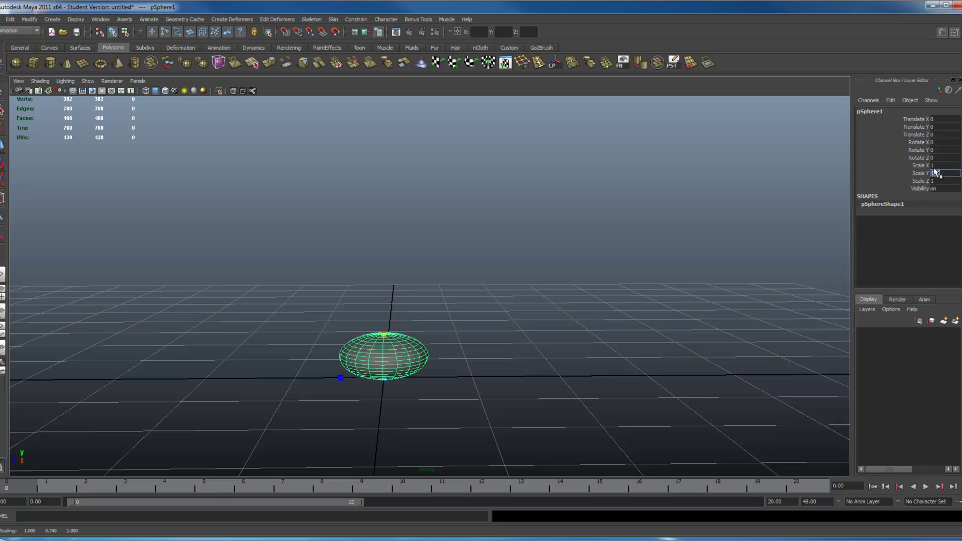
- Widen the sphere to Scale X 1.5 and Scale Z 1.5
double_click(934, 166)
text(1.5)
key(Return)
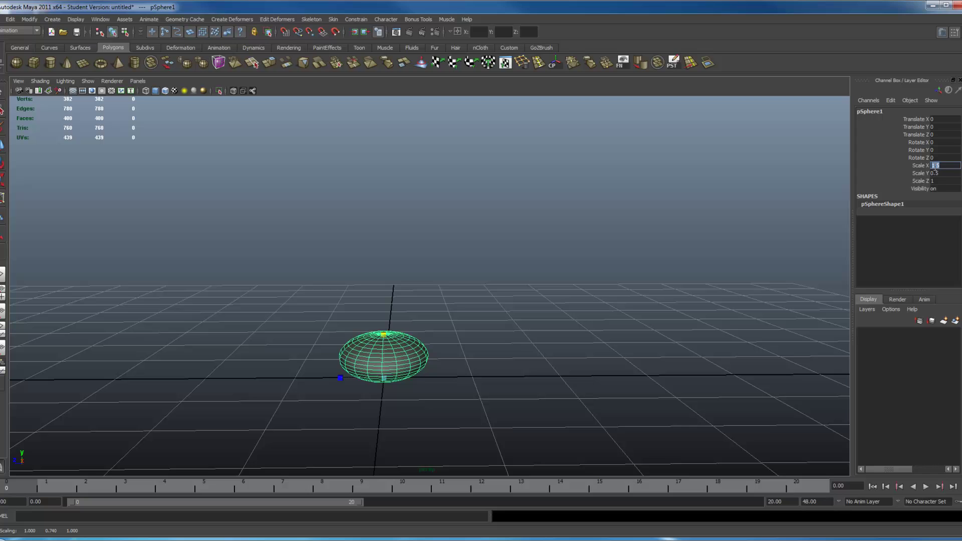
double_click(943, 179)
key(Return)
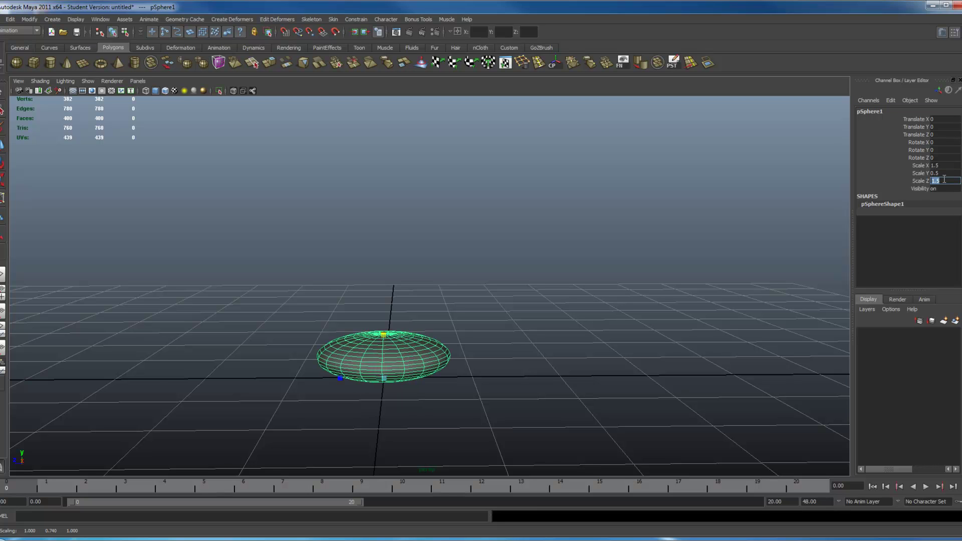
alt+drag(676, 218, 637, 230)
alt+drag(500, 390, 419, 411)
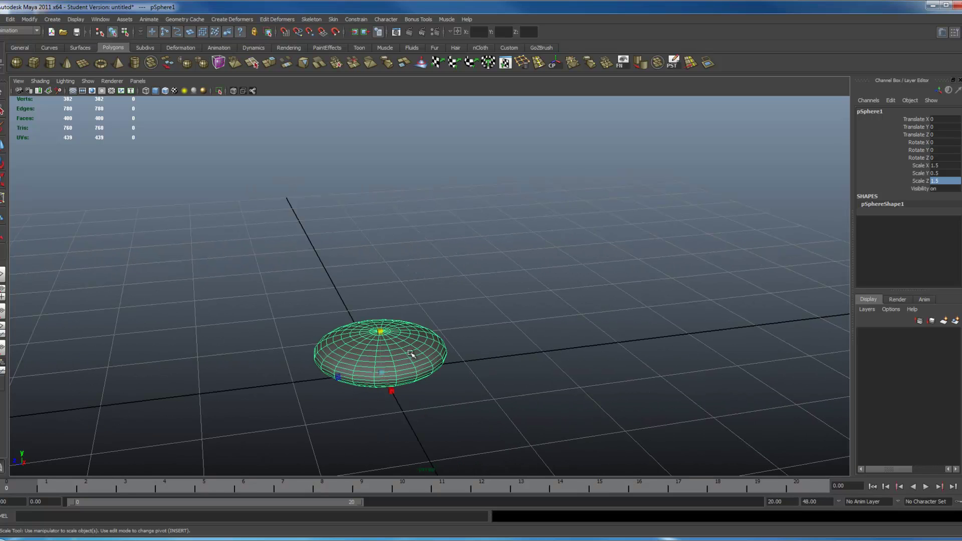
- Key the squashed ball's Scale X, Y, Z and Translate Y channels
drag(919, 166, 921, 181)
right_click(921, 176)
click(916, 192)
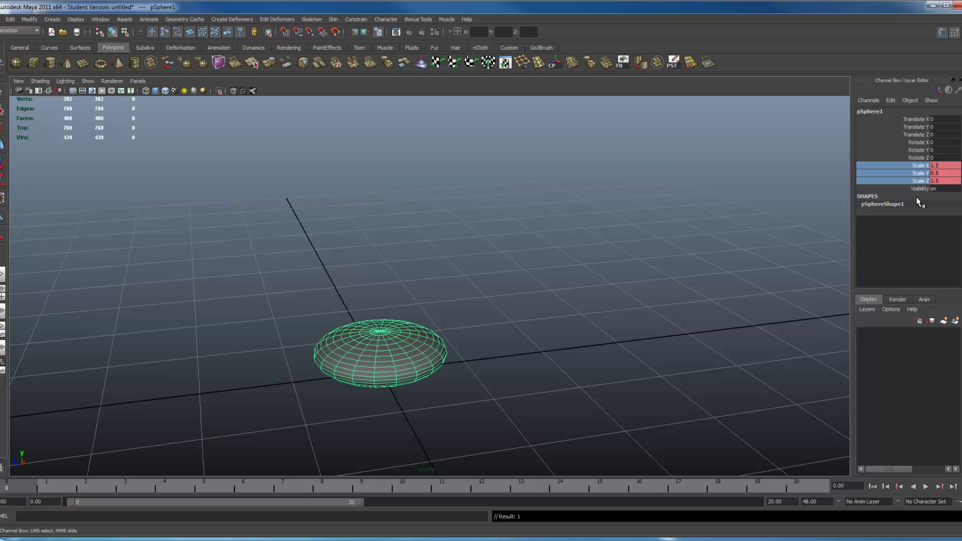
click(924, 128)
right_click(925, 128)
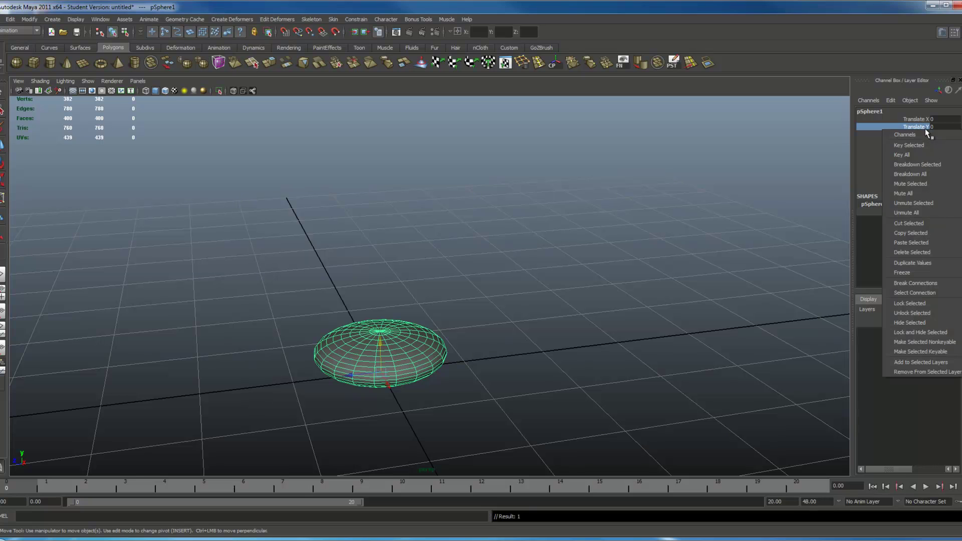
click(910, 147)
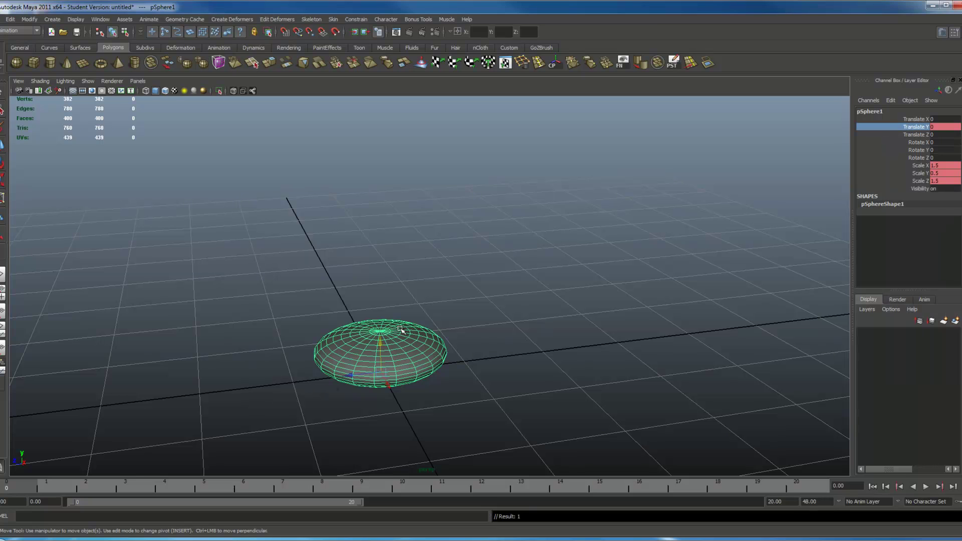
- Preview the animation, re-key the three scale channels, and deselect the ball
key(alt+v)
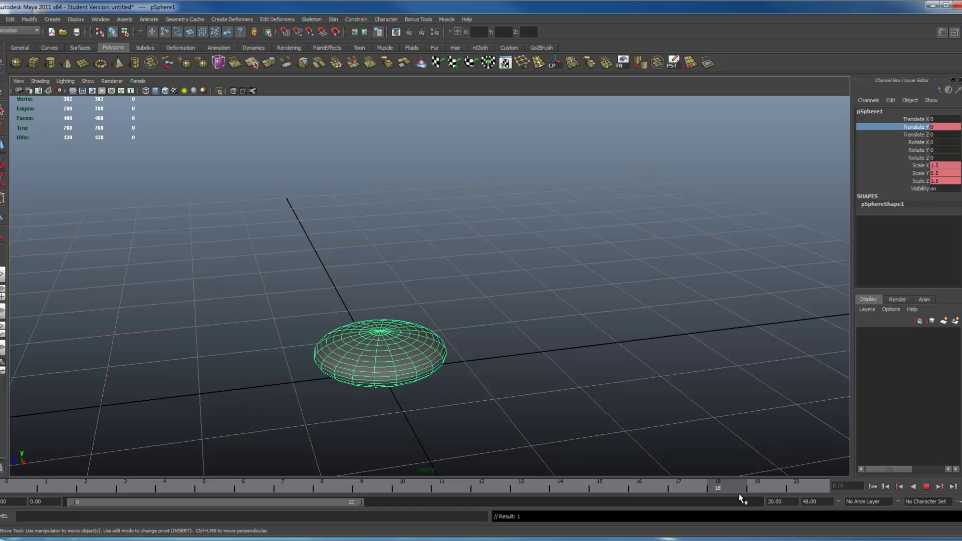
key(r)
click(920, 166)
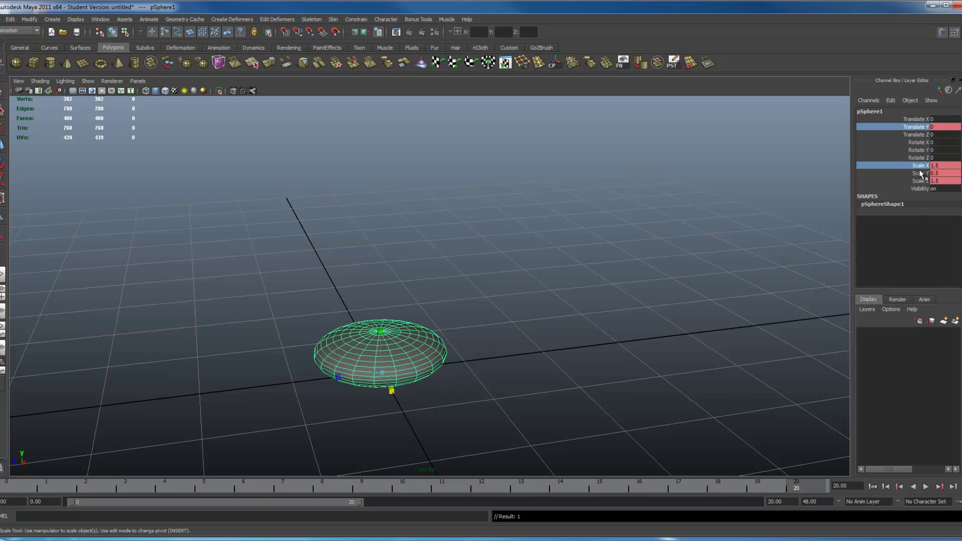
drag(920, 174, 920, 185)
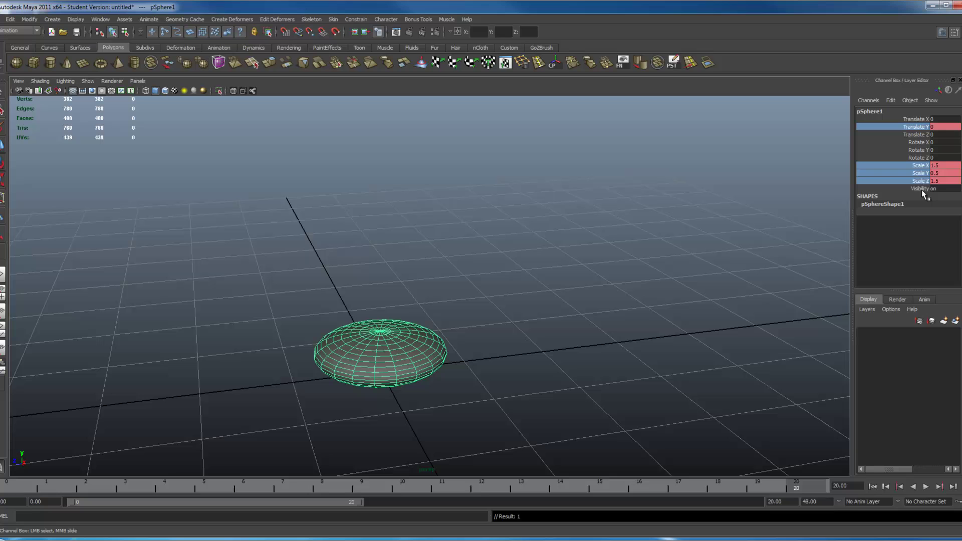
right_click(920, 186)
click(908, 189)
click(542, 332)
mouse_move(591, 488)
mouse_down()
mouse_move(15, 490)
mouse_move(409, 499)
mouse_up()
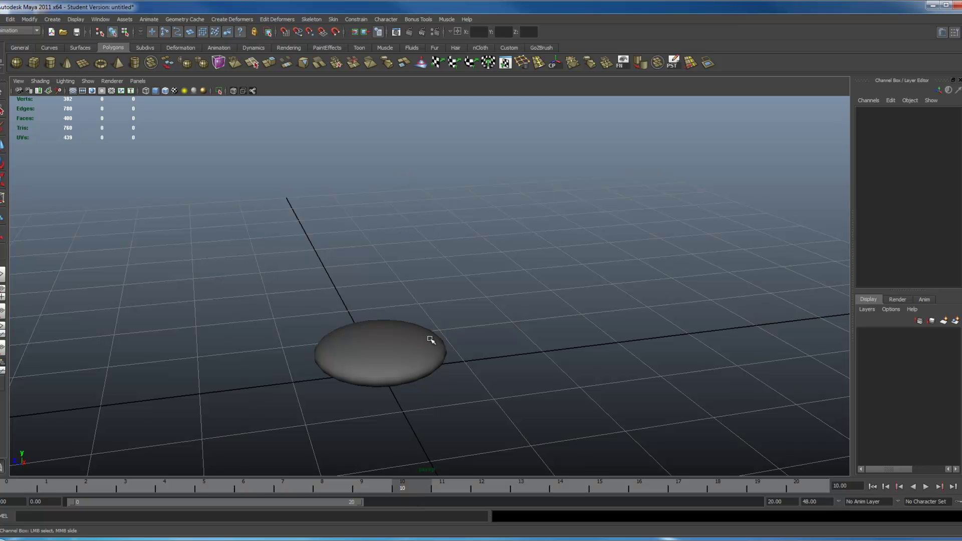
- Lift the selected ball to Translate Y 7
click(392, 338)
alt+right_drag(531, 327, 339, 284)
key(w)
drag(409, 300, 740, 163)
click(949, 127)
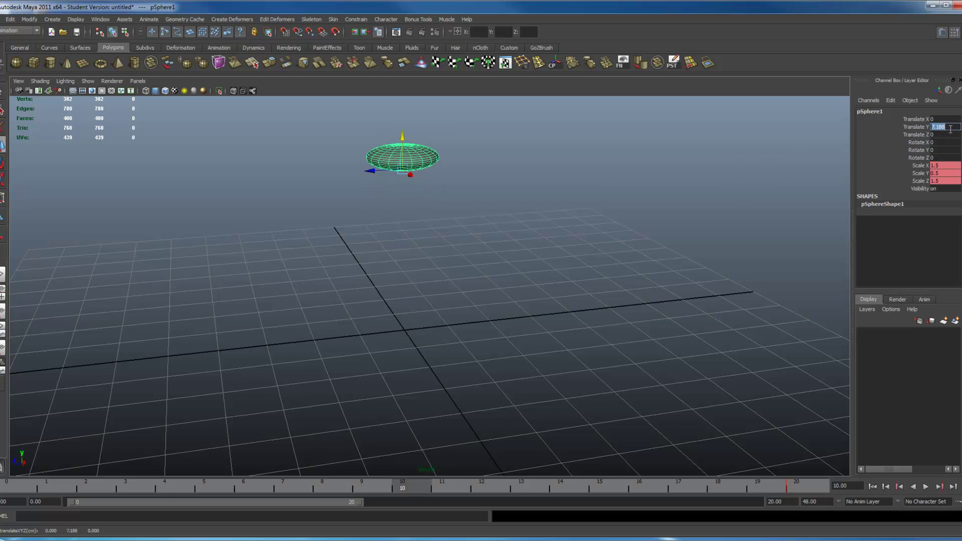
text(7)
key(Return)
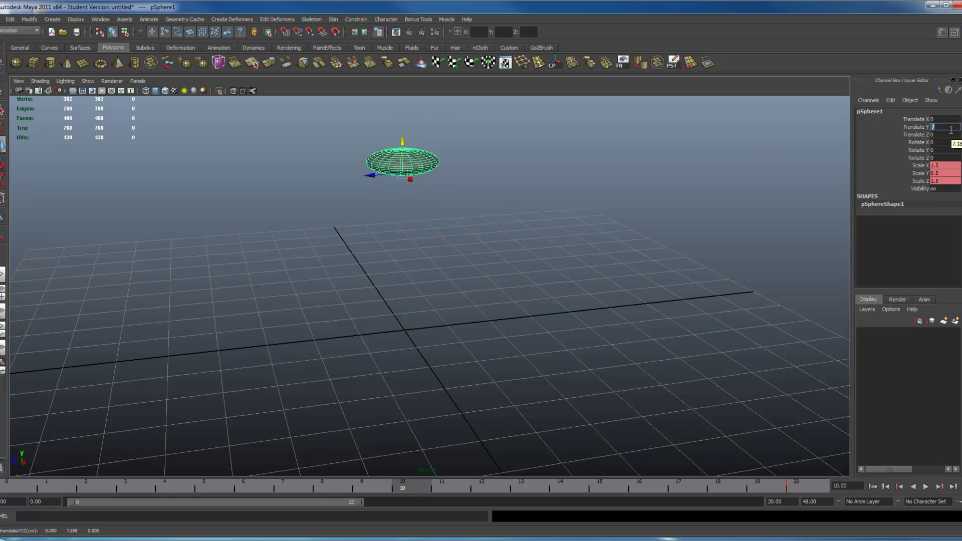
- Set Scale X, Y and Z all to 1 so the ball is round
click(944, 165)
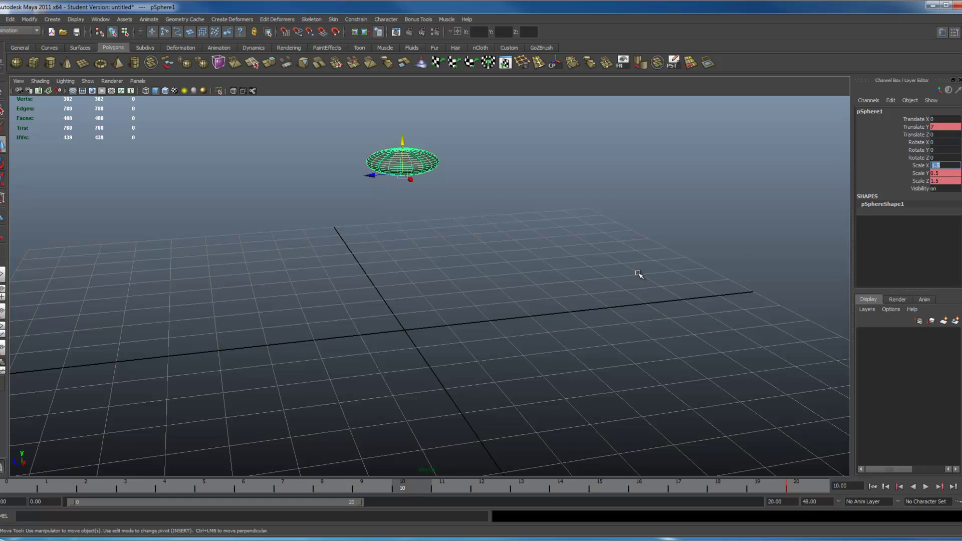
alt+drag(638, 273, 644, 269)
shift+click(938, 181)
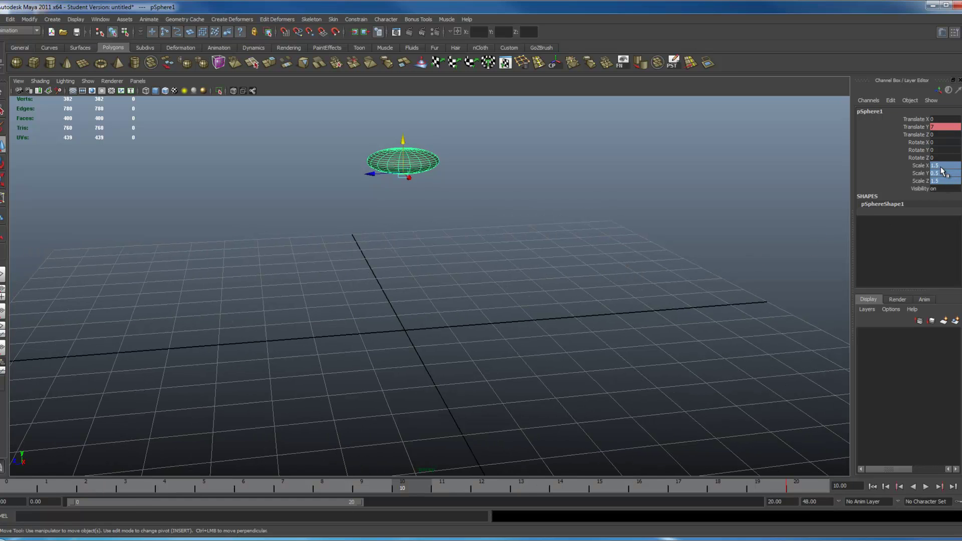
click(941, 165)
text(1)
key(Return)
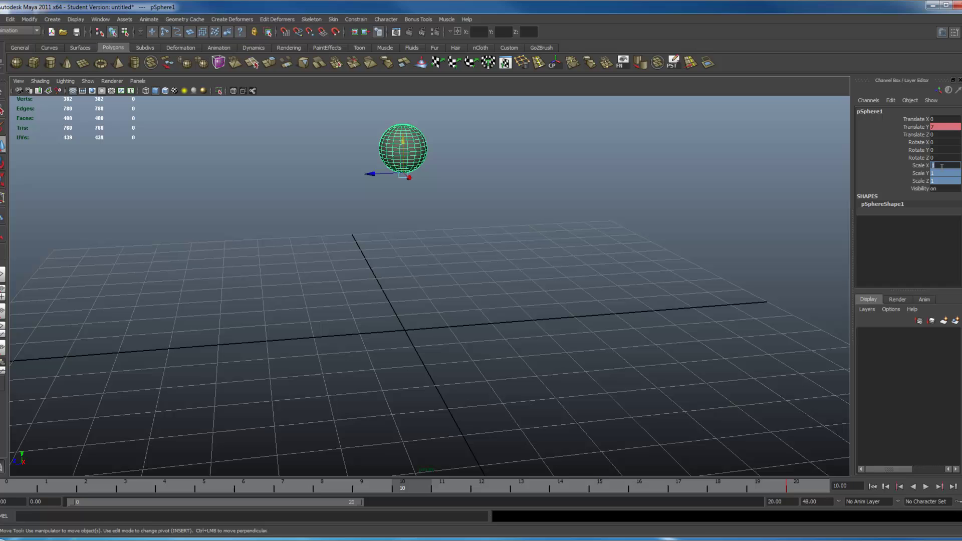
- Key Translate Y and the scale channels at frame 10 and play back the bounce
ctrl+click(925, 128)
right_click(919, 168)
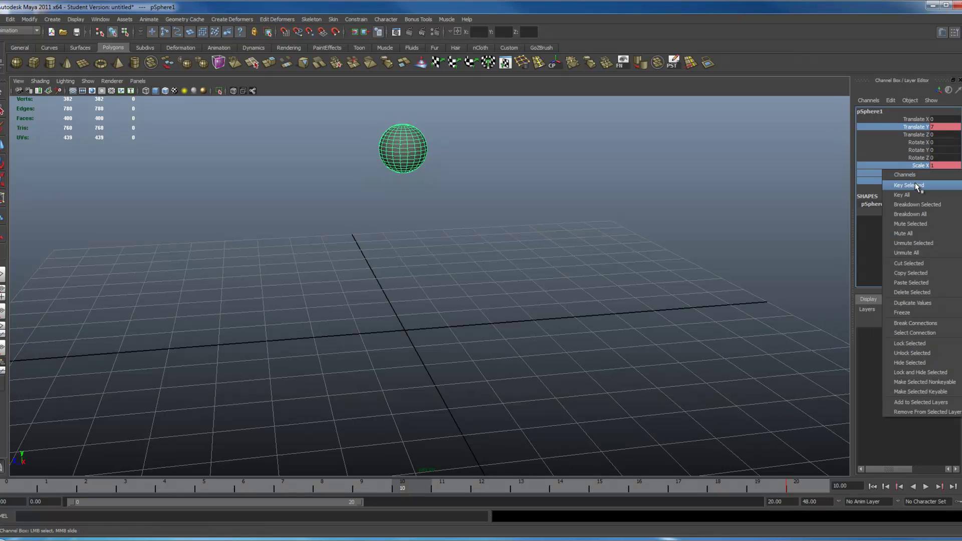
click(919, 186)
key(alt+v)
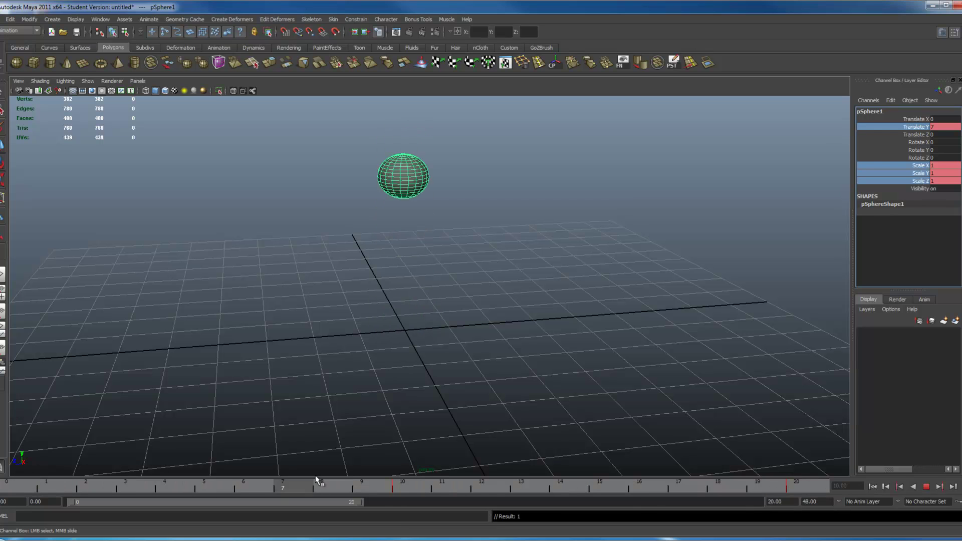
drag(390, 479, 204, 498)
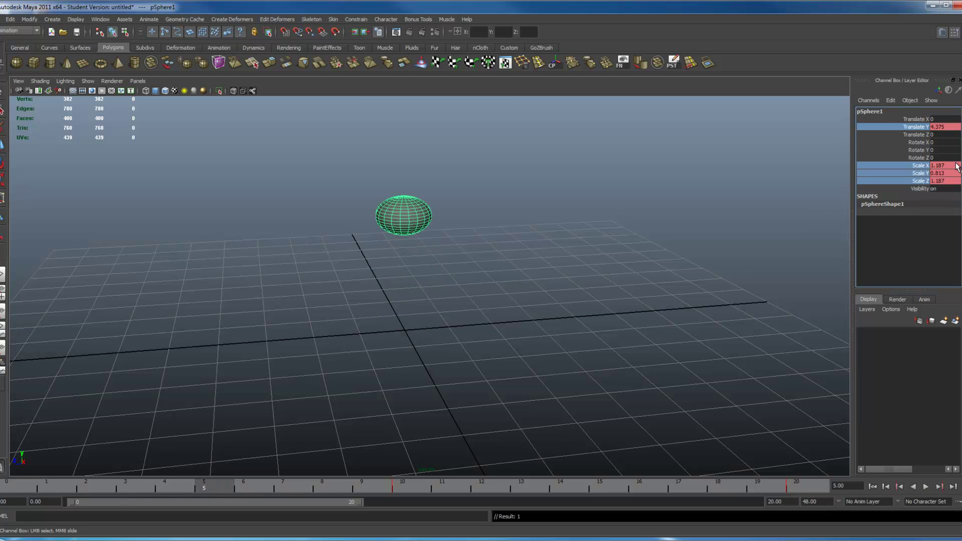
- At frame 5, set scale to 0.5, 1.5, 0.5 and key the three scale channels
click(947, 166)
double_click(948, 167)
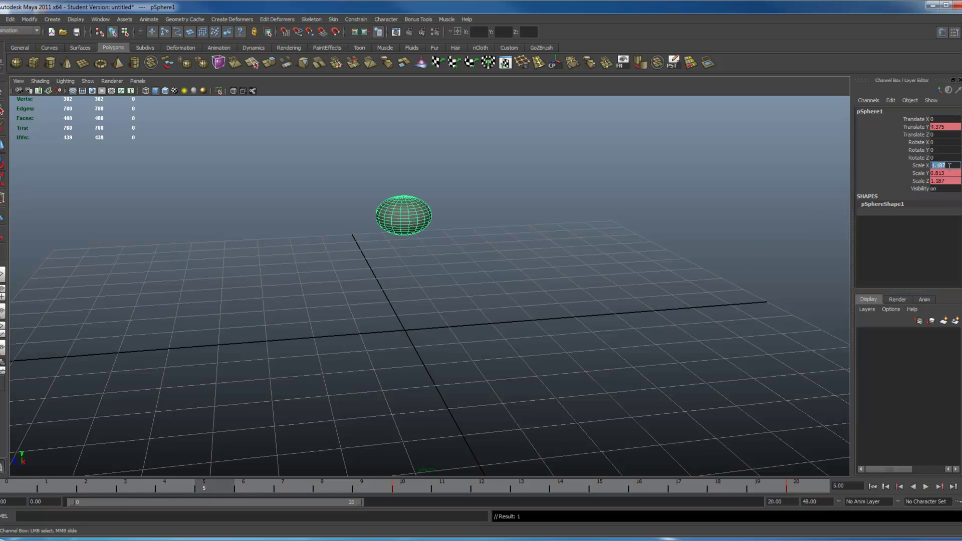
text(0.5)
key(Tab)
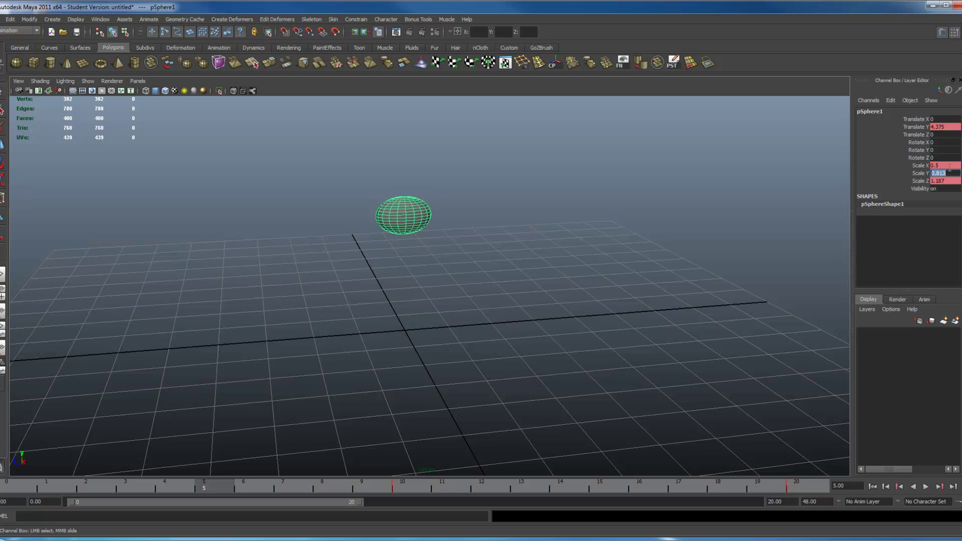
text(1.5)
key(Tab)
text(0.5)
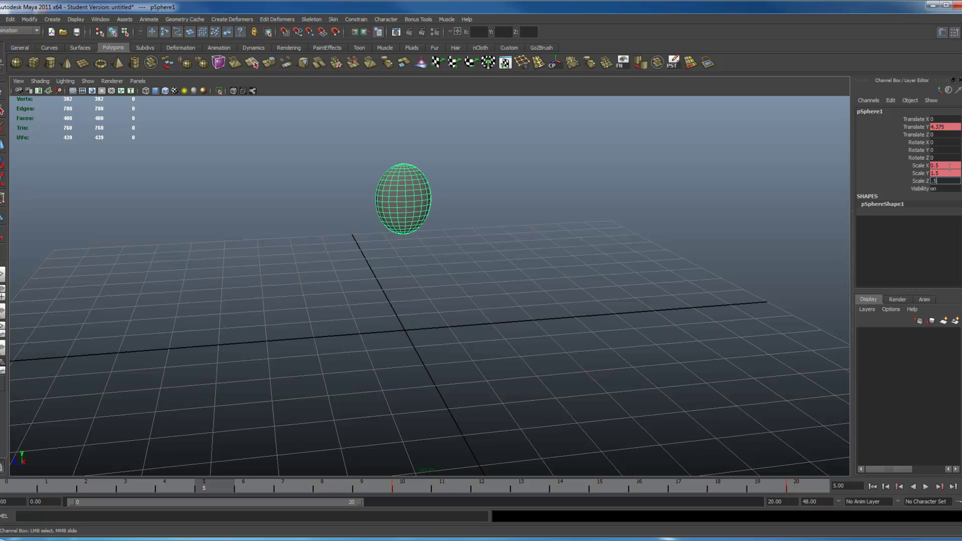
key(Return)
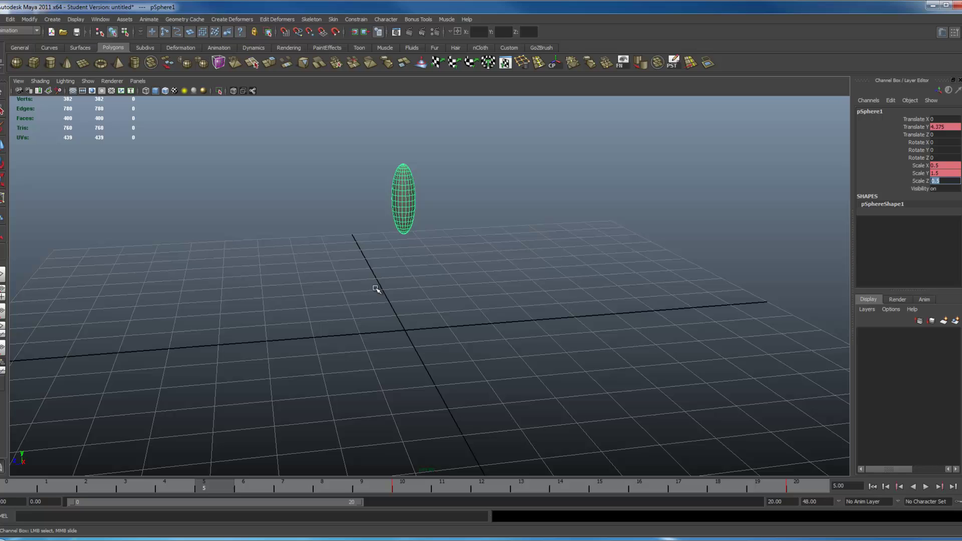
drag(914, 184, 920, 167)
right_click(920, 168)
click(918, 182)
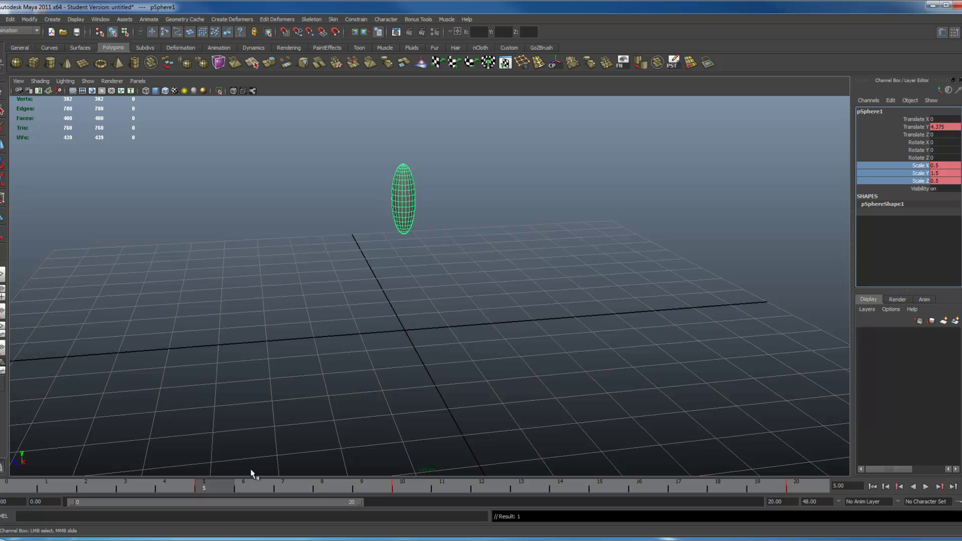
key(alt+v)
- At frame 15, set scale to 0.5, 1.5, 0.5, key it, and play back
drag(210, 487, 594, 485)
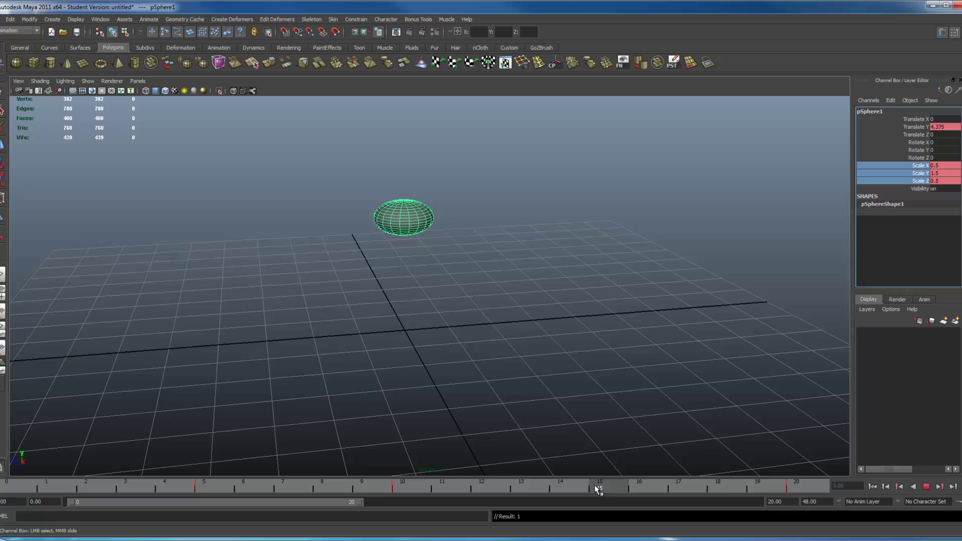
click(937, 165)
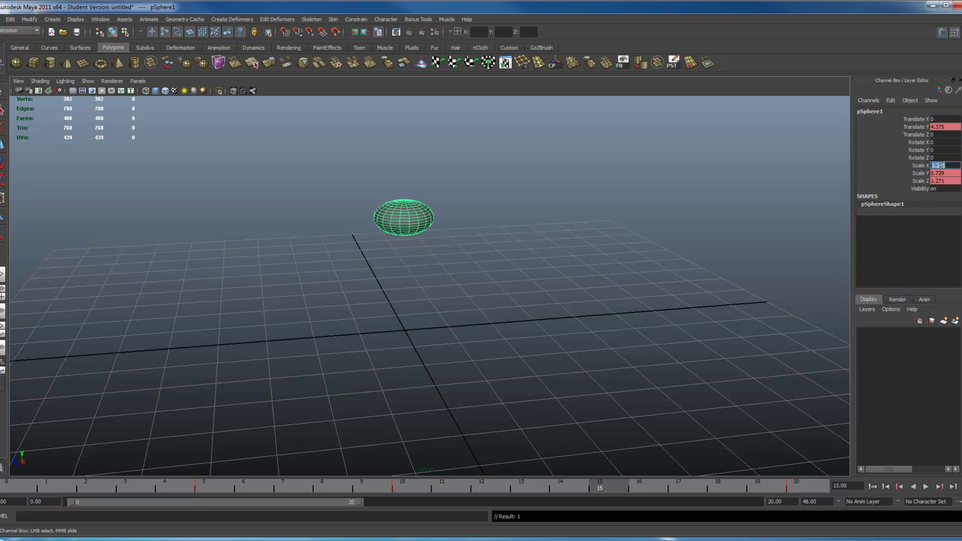
text(.5)
key(Tab)
text(1.5)
key(Tab)
text(.5)
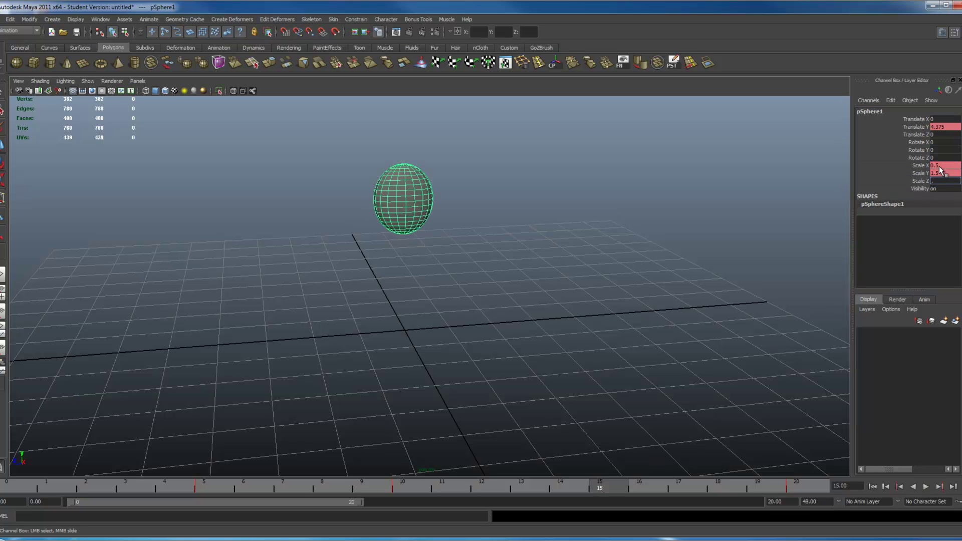
key(Return)
drag(924, 167, 921, 183)
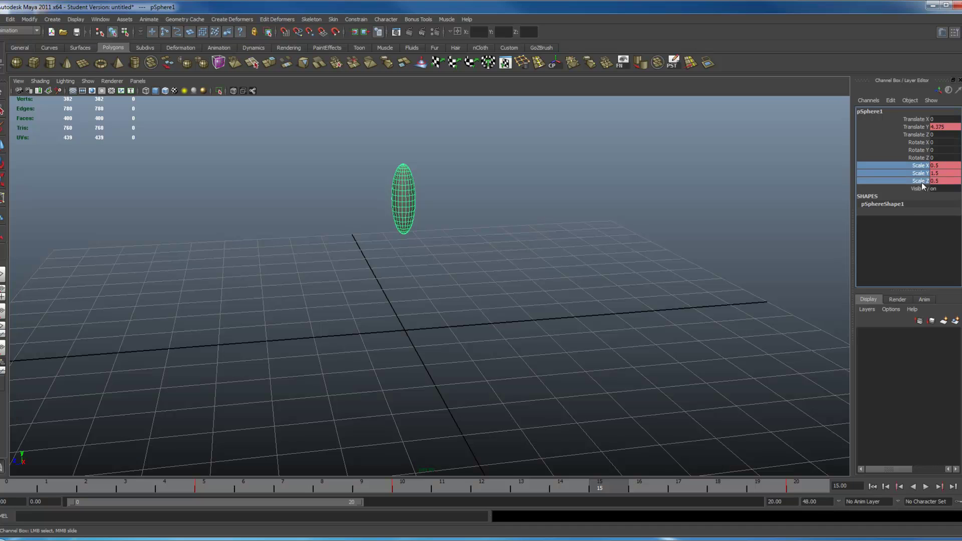
right_click(920, 181)
click(916, 198)
key(alt+v)
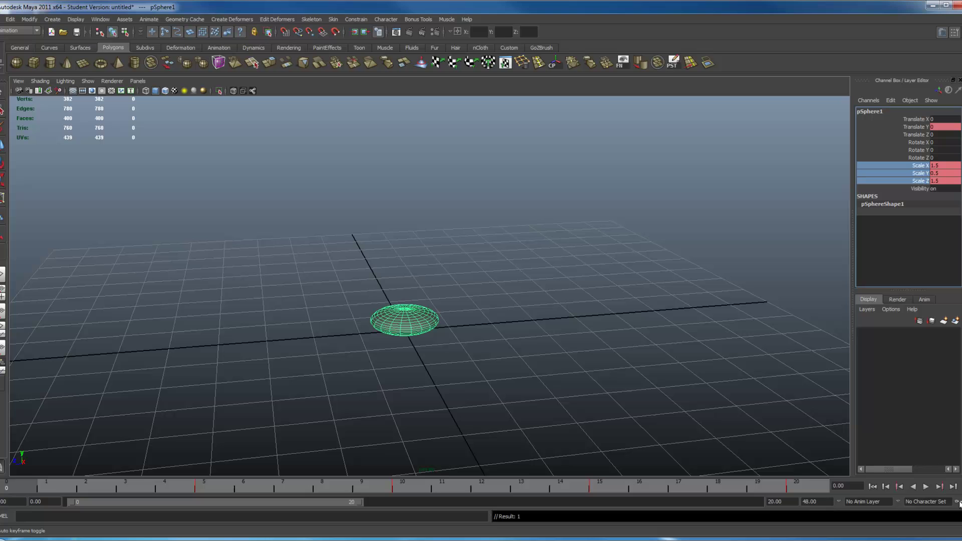
click(957, 501)
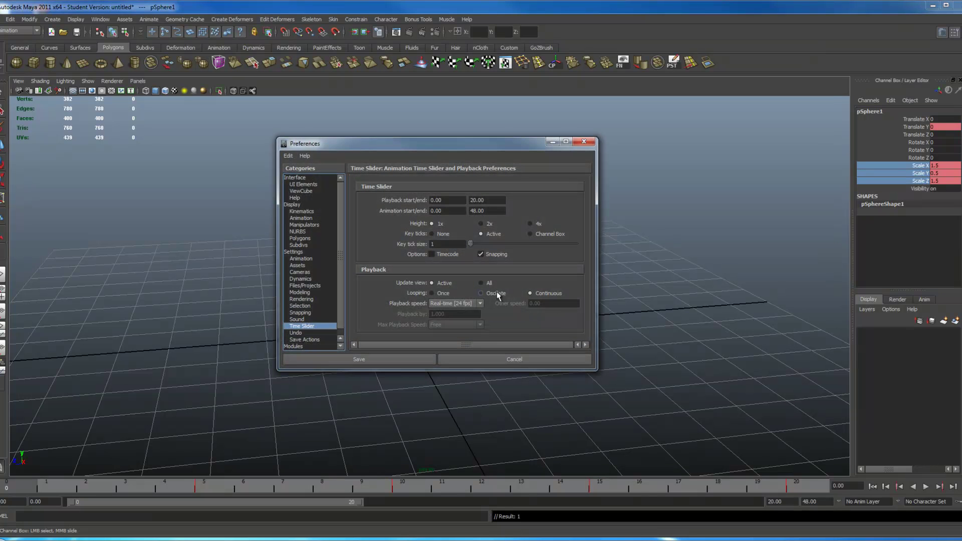
click(386, 356)
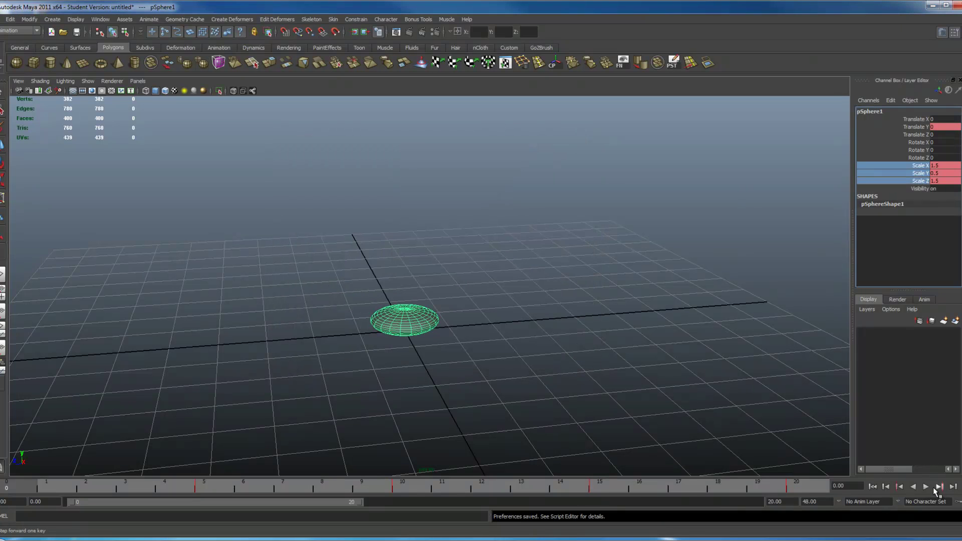
click(928, 486)
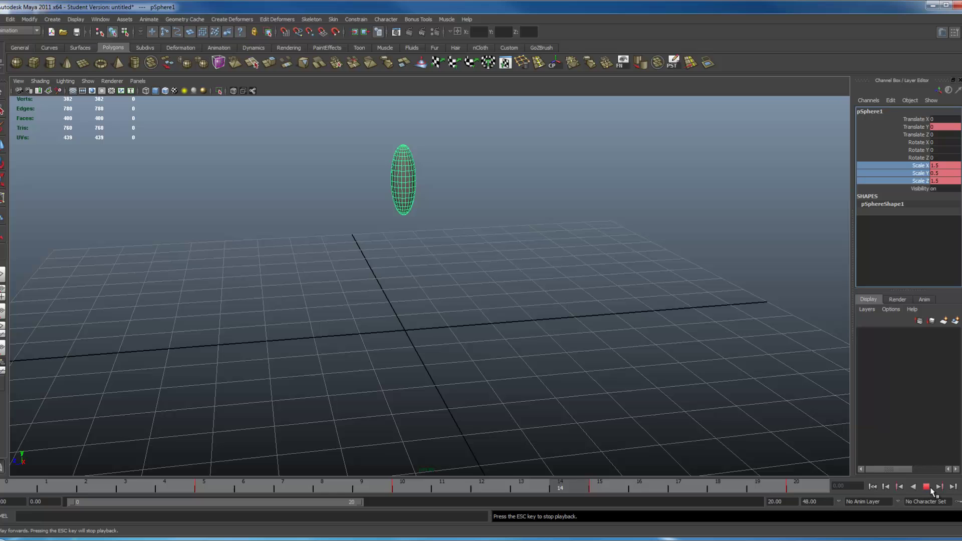
click(926, 486)
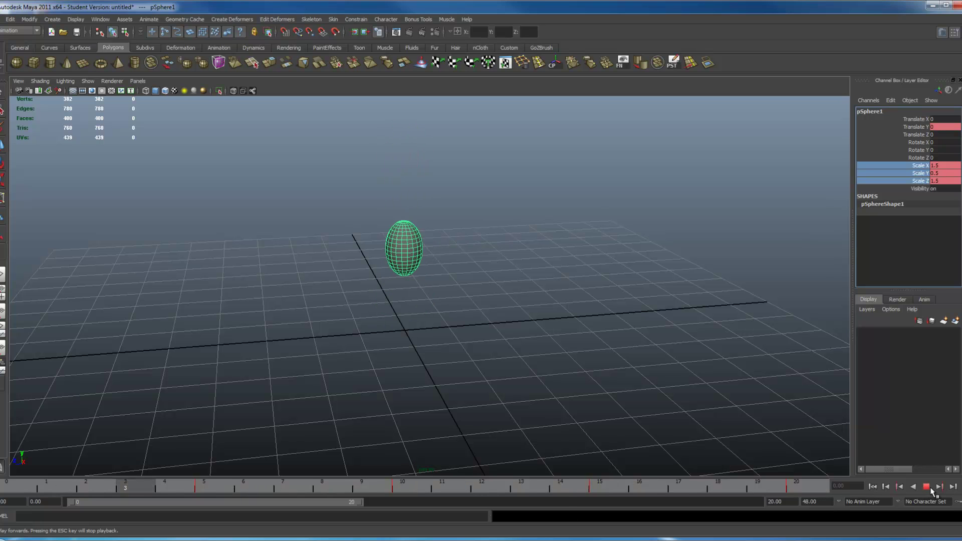
mouse_move(116, 486)
mouse_down()
mouse_move(50, 486)
mouse_move(760, 490)
mouse_move(7, 485)
mouse_up()
click(925, 486)
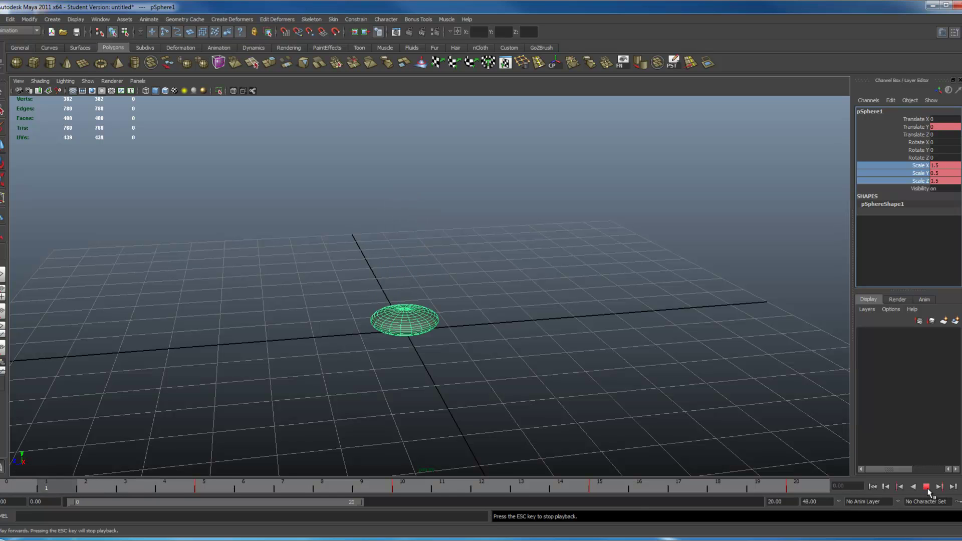
click(926, 487)
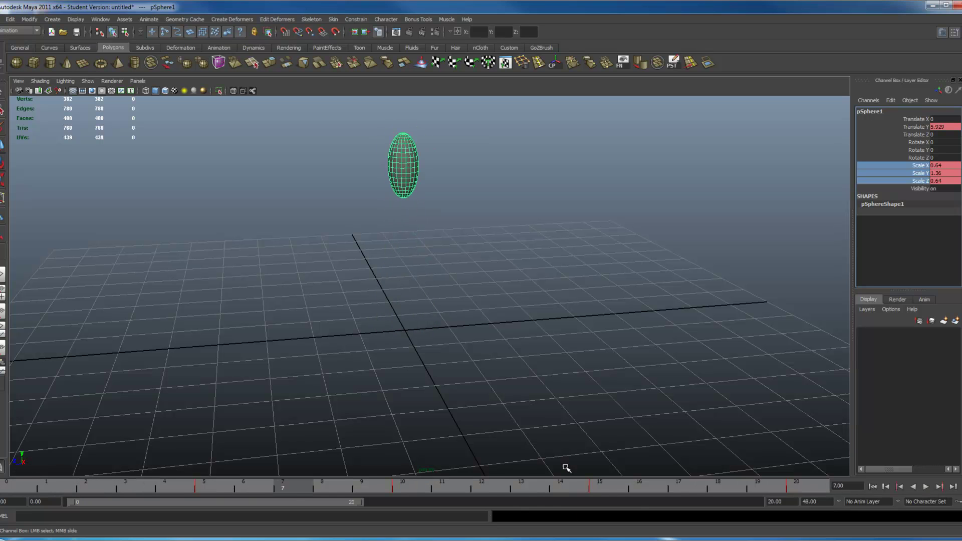
drag(283, 484, 131, 480)
key(alt+v)
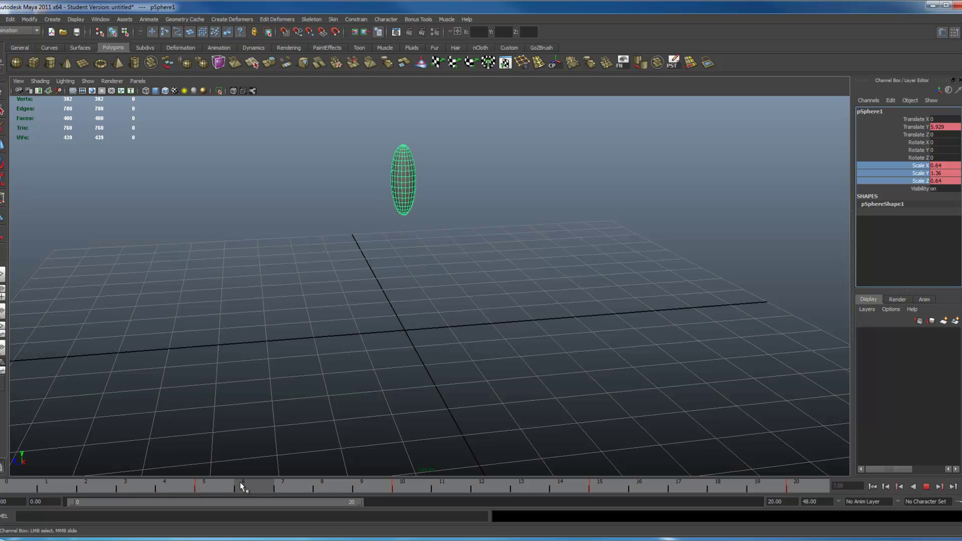
- In the Graph Editor, shift the frame-5 scale keys earlier to frame 4
click(106, 20)
mouse_move(115, 52)
click(209, 59)
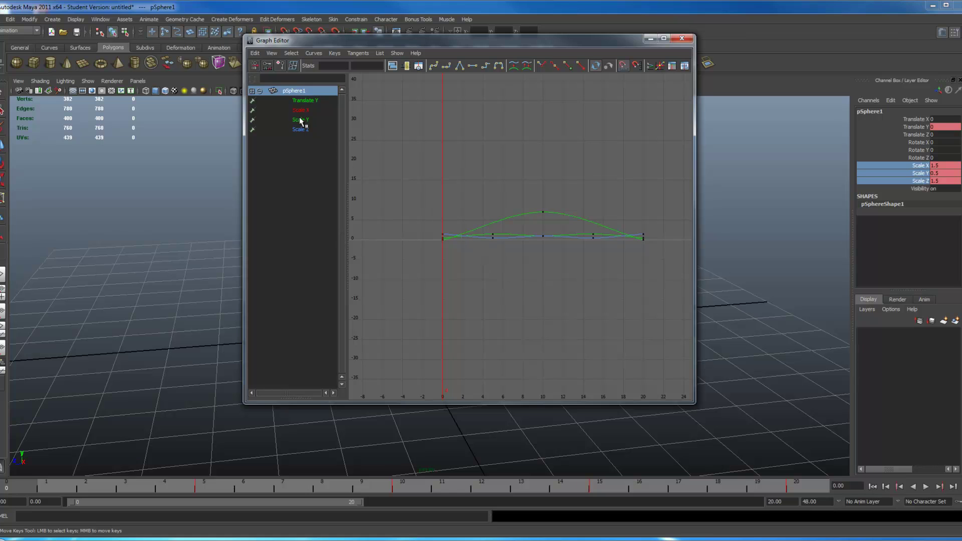
drag(299, 111, 299, 130)
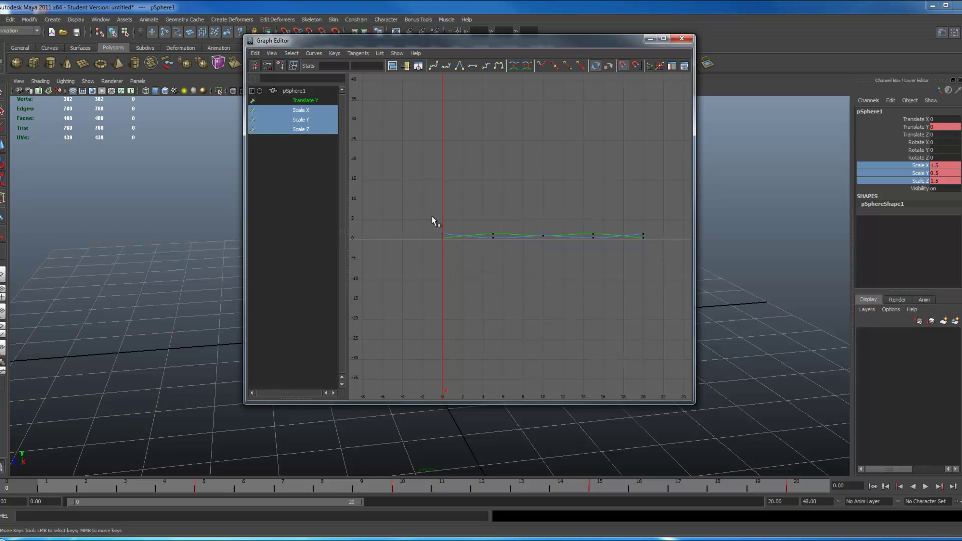
drag(499, 242, 463, 248)
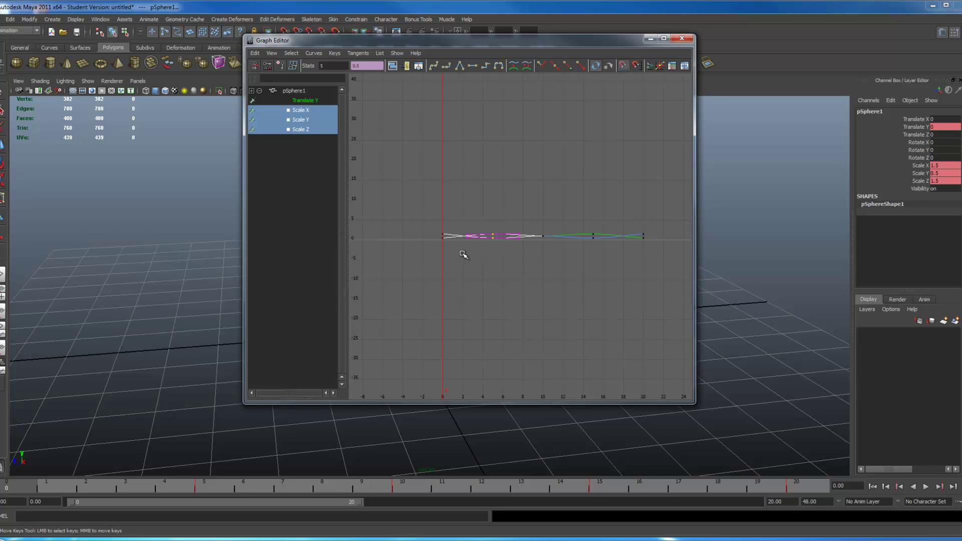
key(w)
middle_drag(510, 247, 487, 248)
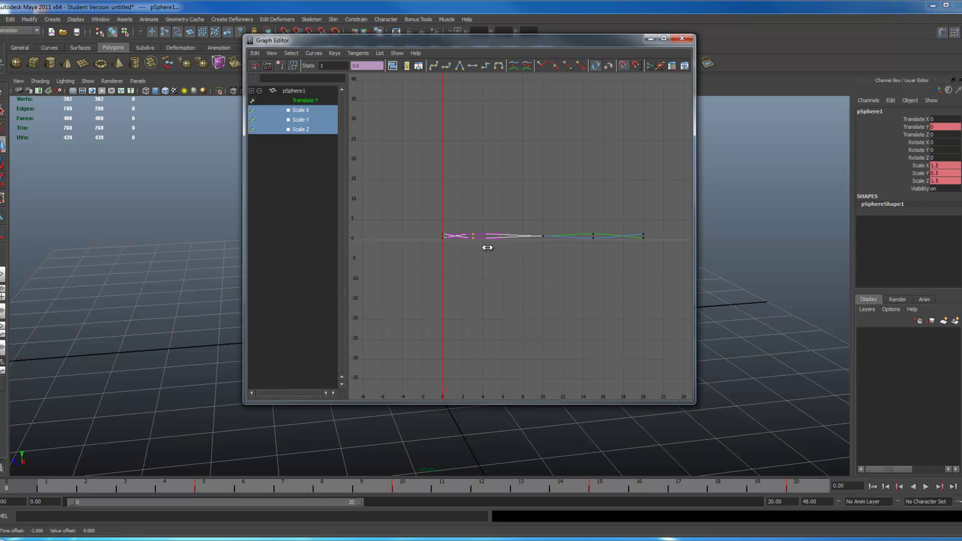
- Slide the frame-15 scale keys to frame 17, then play the bounce
drag(585, 222, 596, 253)
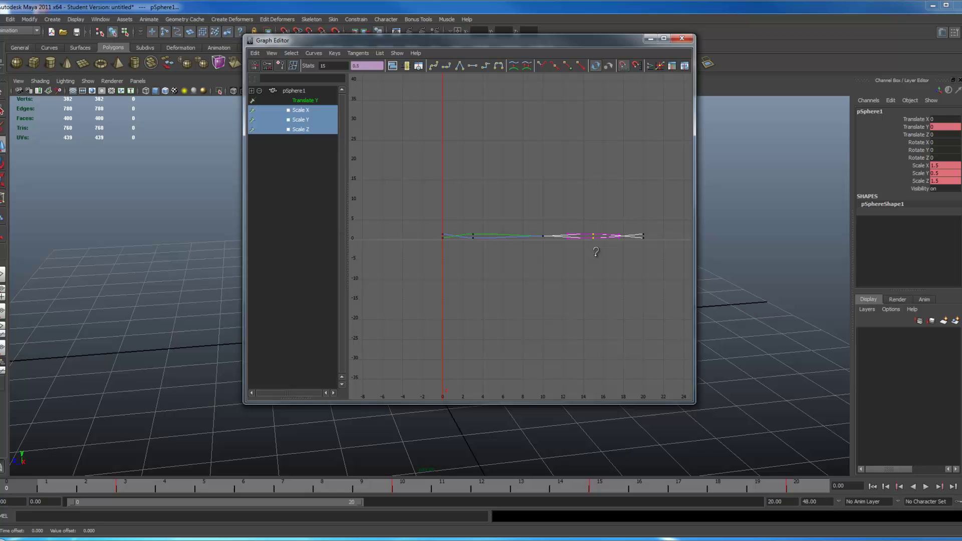
middle_drag(600, 256, 613, 254)
click(682, 38)
drag(94, 483, 10, 484)
click(924, 488)
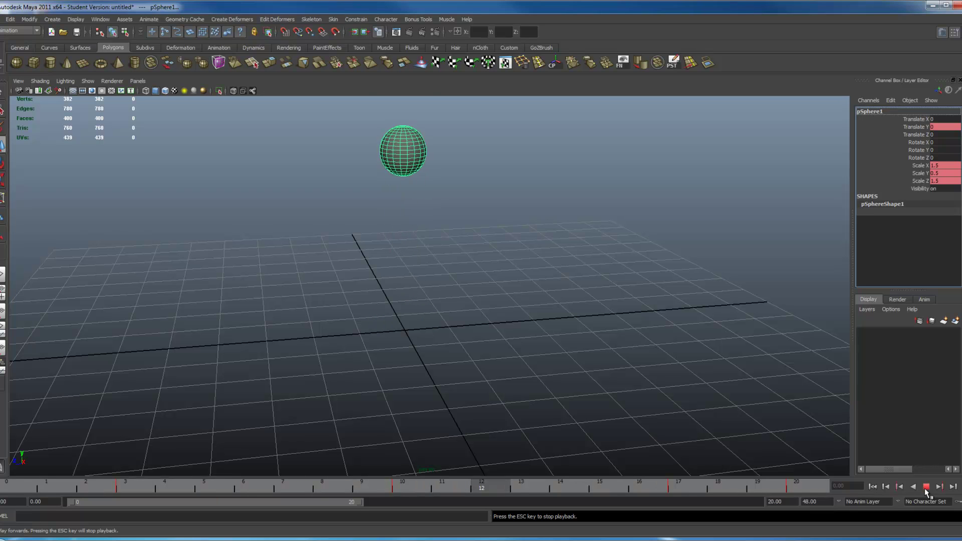
- In the Graph Editor, steepen the Translate Y curve rising from the frame-0 key
click(925, 487)
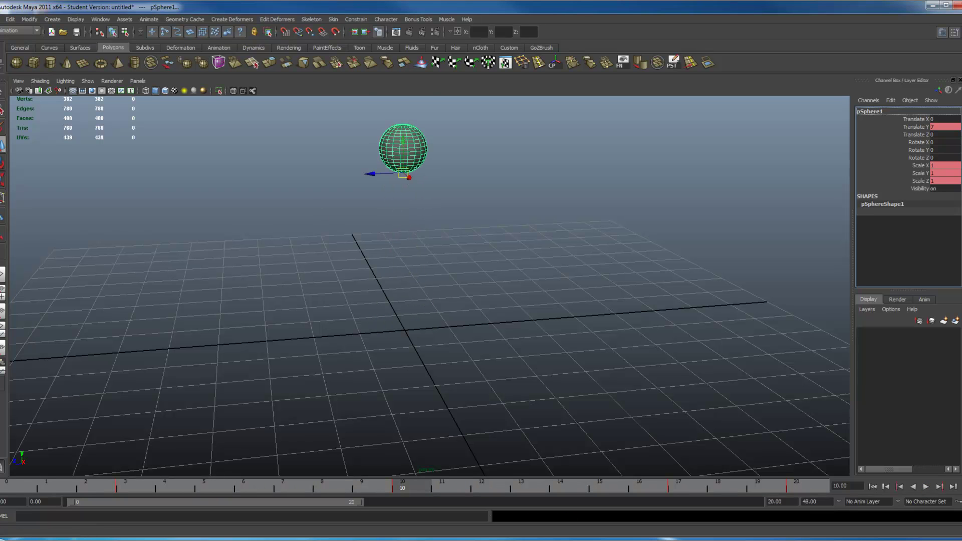
click(104, 18)
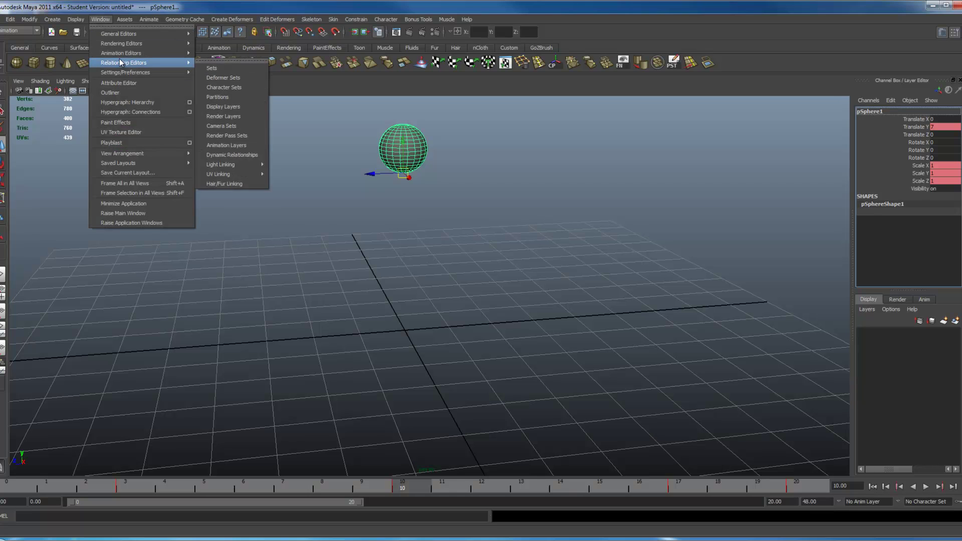
mouse_move(123, 53)
click(225, 59)
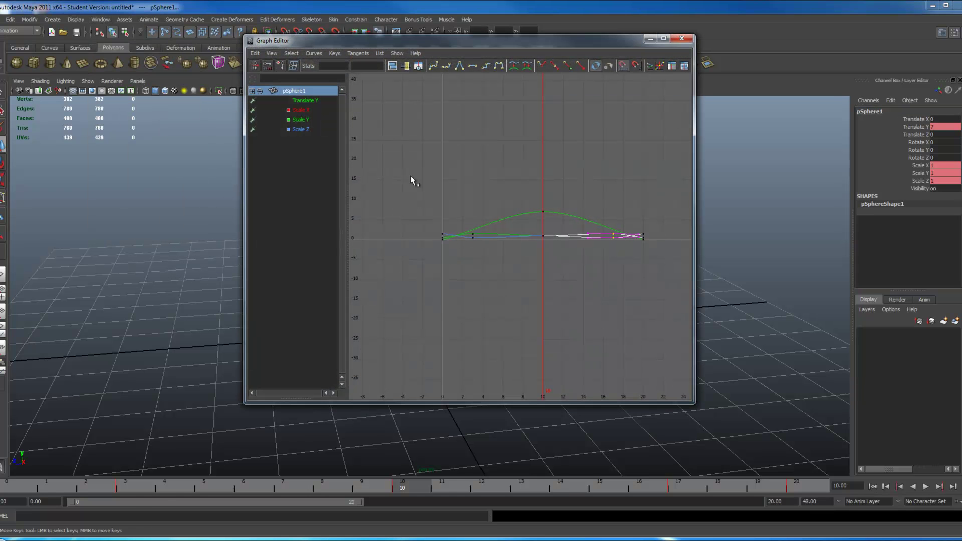
click(305, 100)
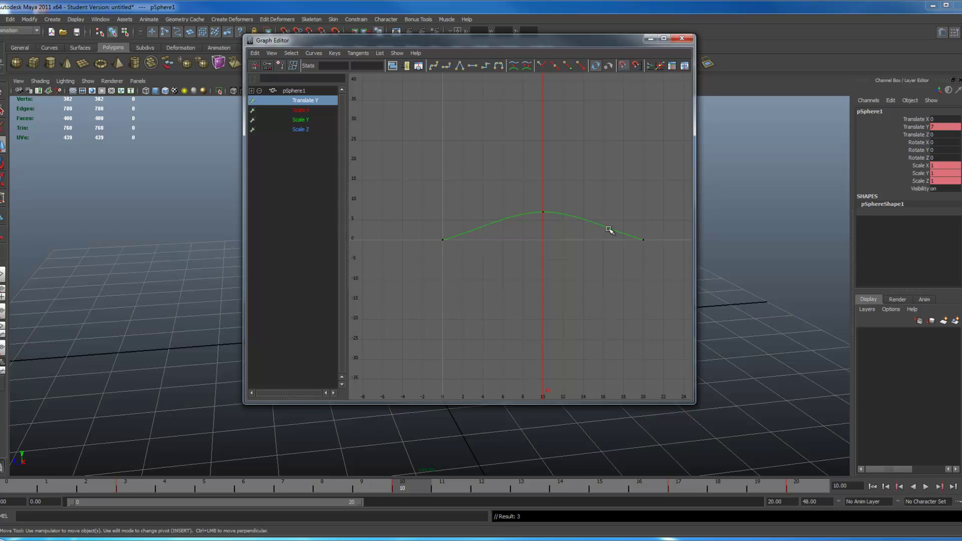
drag(461, 234, 412, 262)
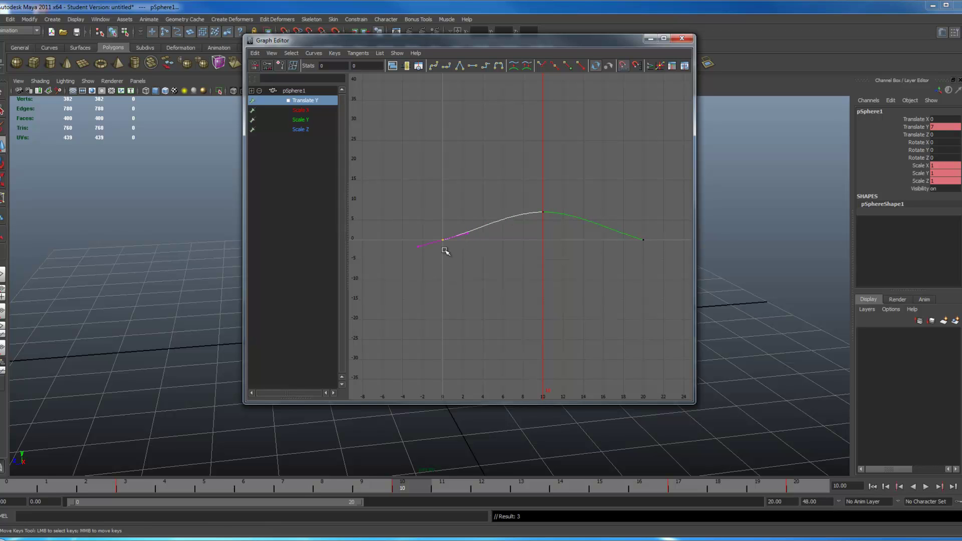
drag(480, 227, 460, 243)
middle_drag(467, 233, 467, 231)
middle_drag(469, 234, 466, 230)
- Steepen the Translate Y curve coming into the frame-20 key, then play the bounce
drag(669, 268, 669, 268)
middle_drag(622, 234, 617, 230)
key(ctrl+z)
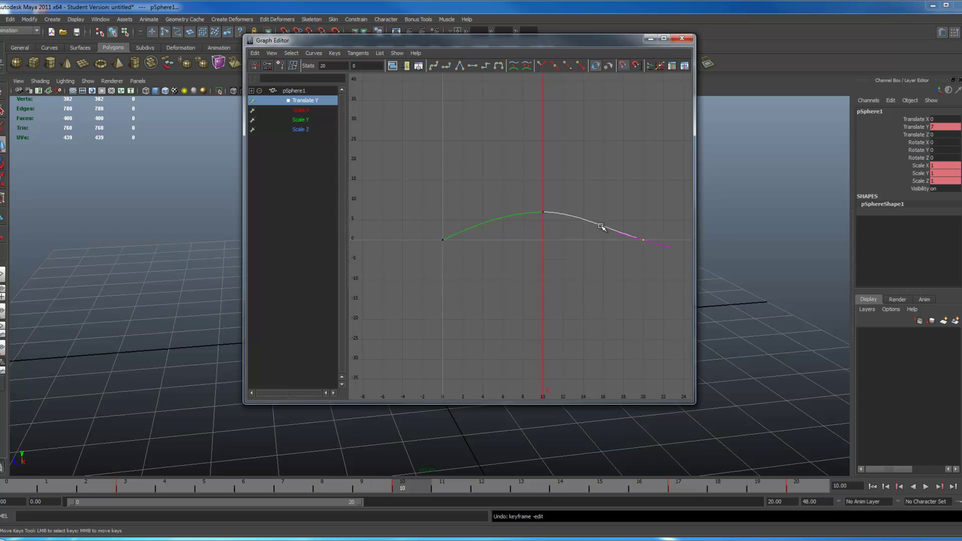
click(617, 231)
middle_drag(616, 230, 617, 229)
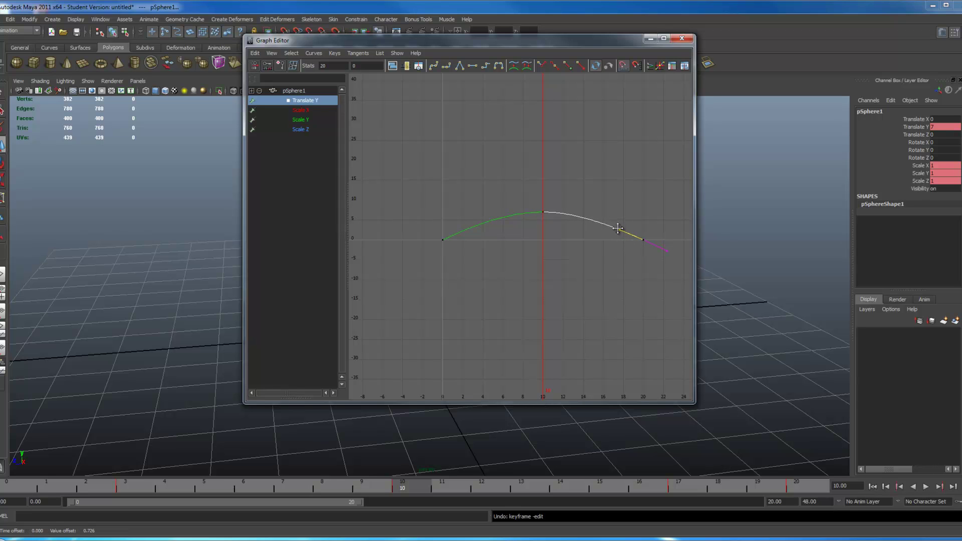
click(682, 38)
click(926, 486)
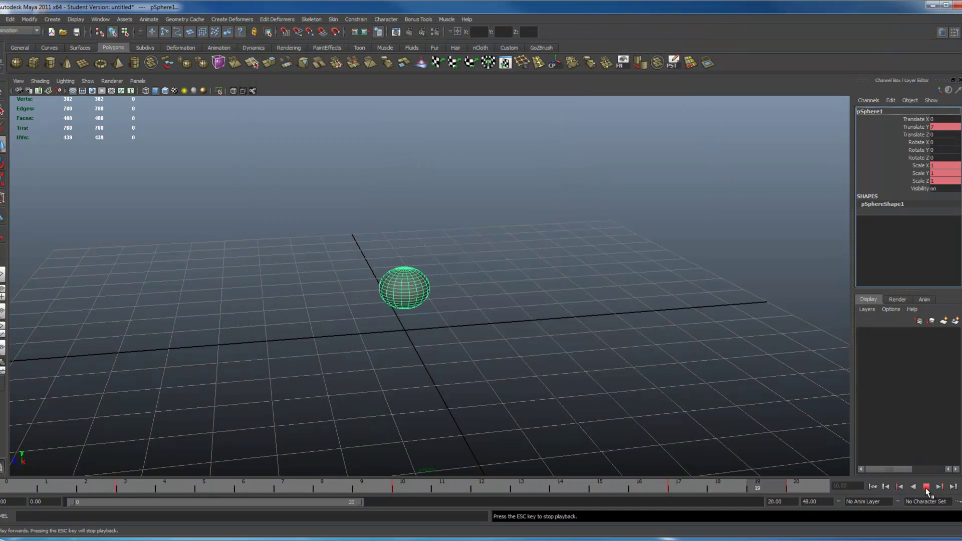
click(925, 487)
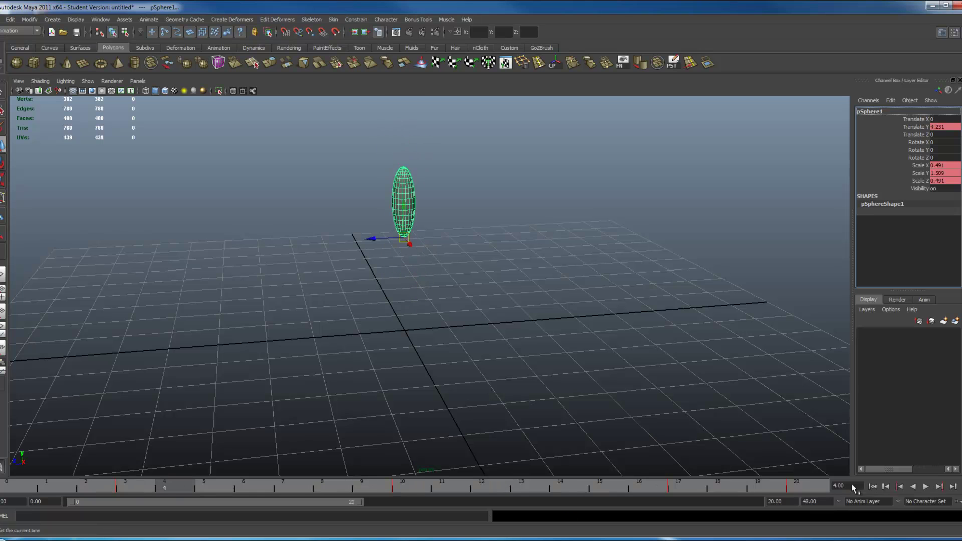
key(alt+v)
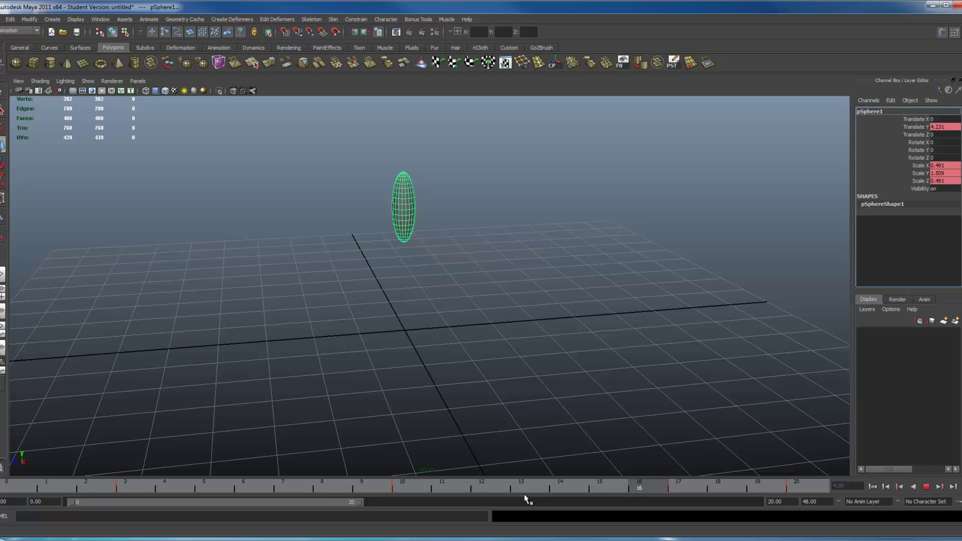
click(3, 479)
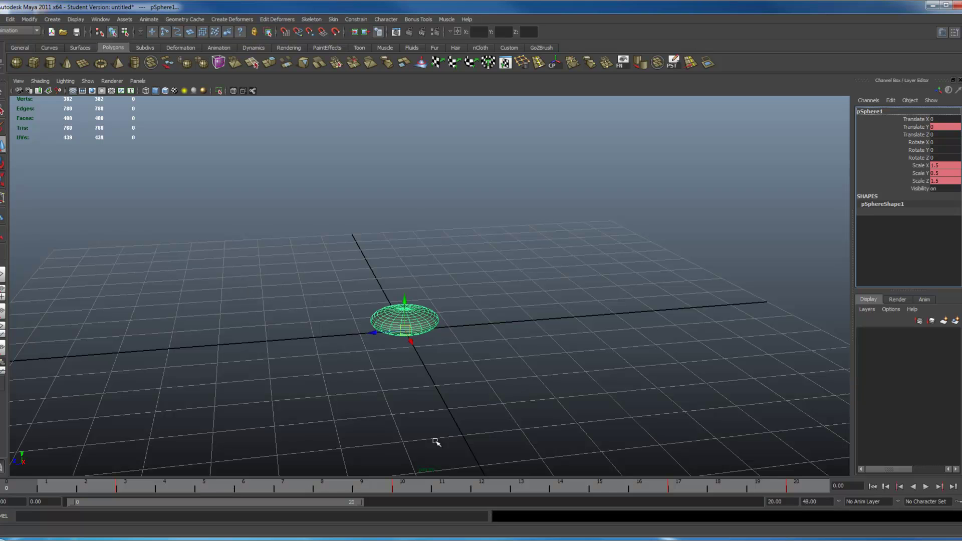
key(alt+v)
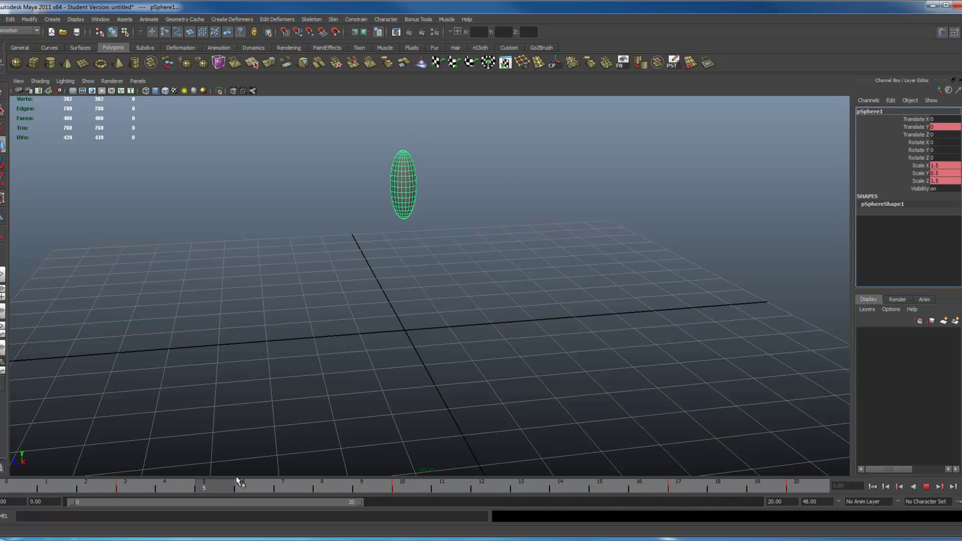
key(Escape)
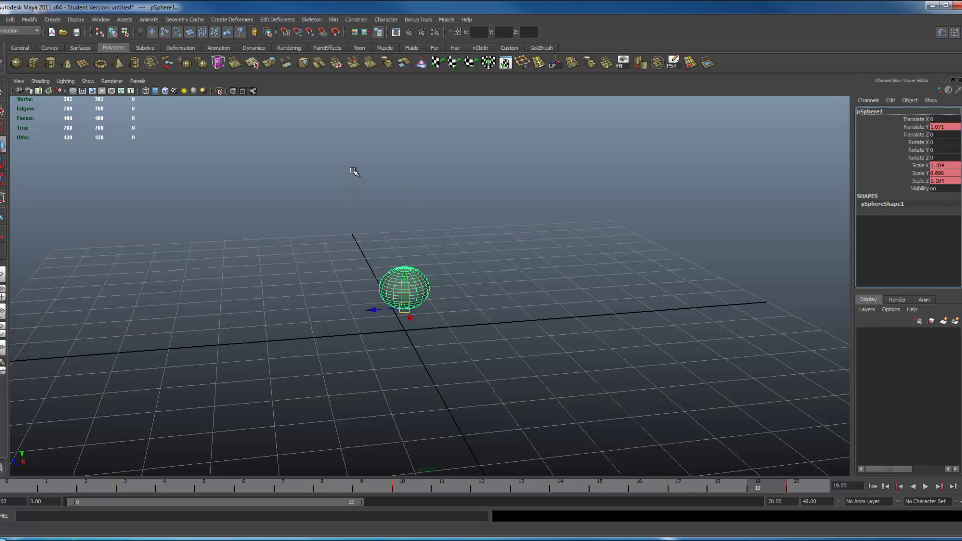
click(2, 19)
- Start a new scene without saving and create a polygon sphere at the origin
click(4, 36)
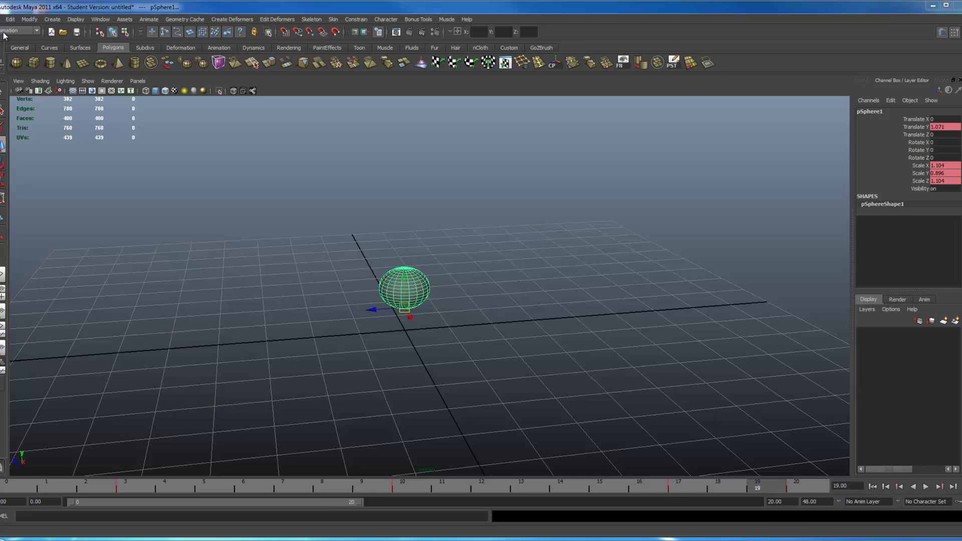
click(453, 276)
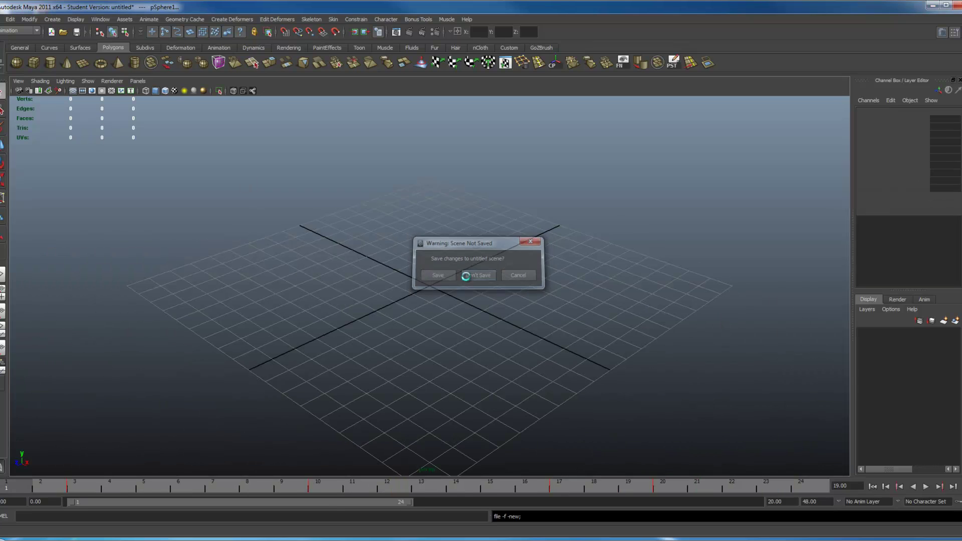
click(16, 63)
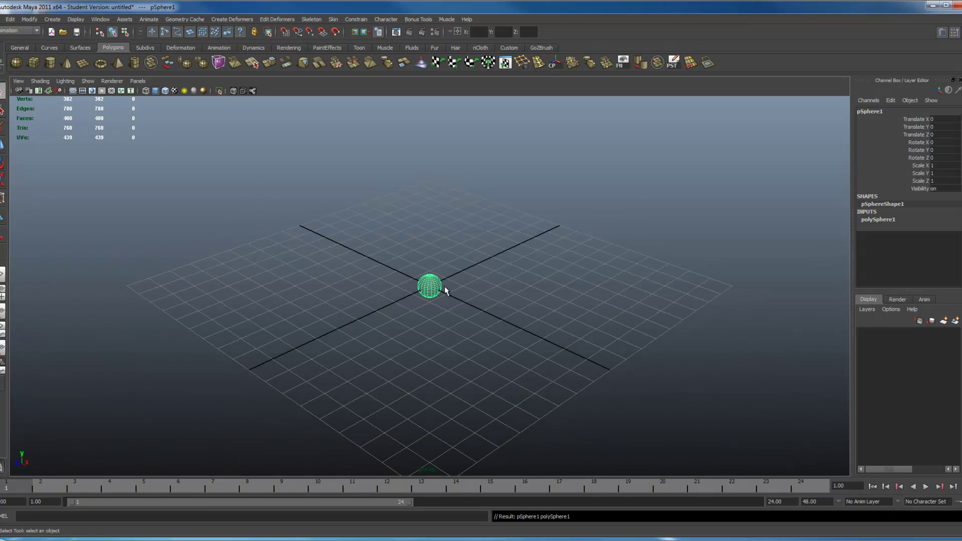
alt+drag(440, 290, 481, 272)
scroll(435, 307, up, 5)
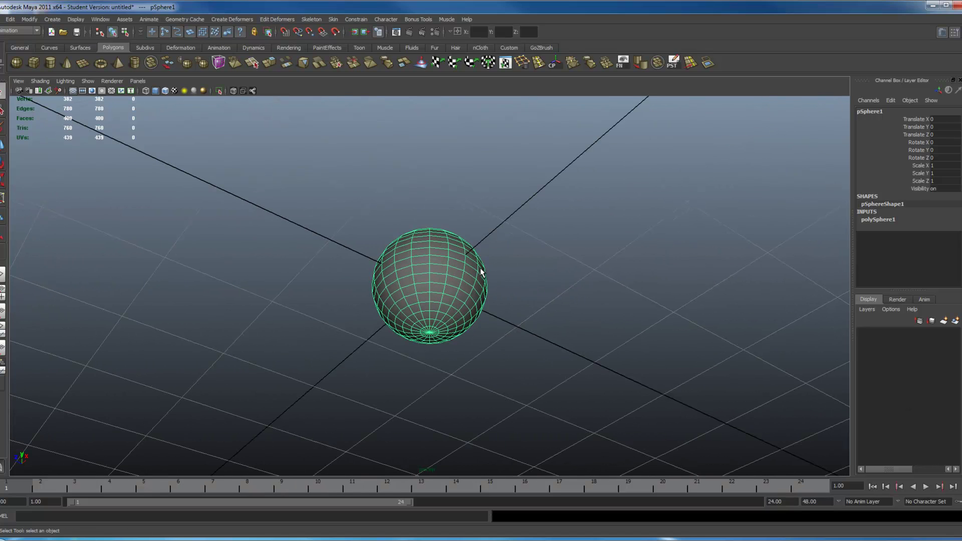
- Move the sphere's pivot to its bottom pole and snap the sphere onto the grid
key(w)
alt+drag(408, 311, 415, 303)
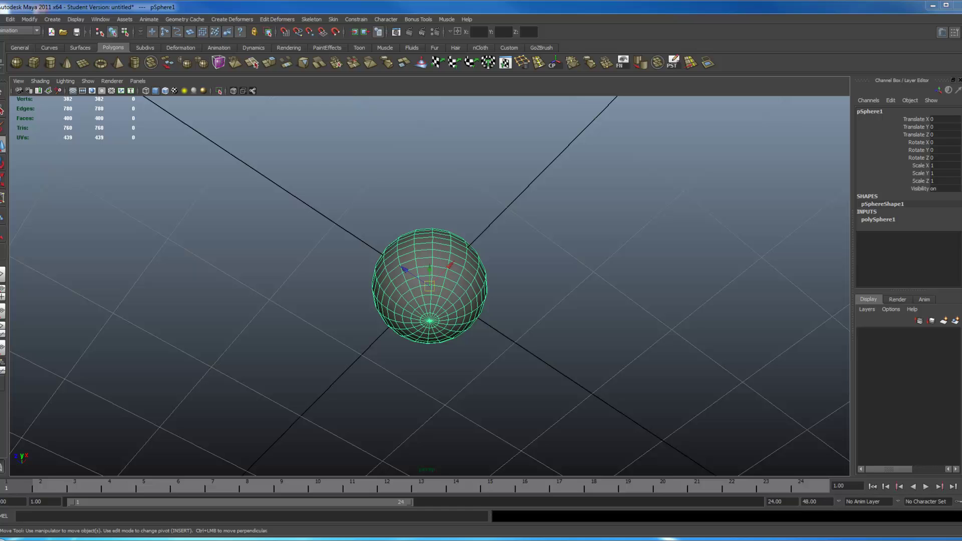
click(428, 287)
key(Insert)
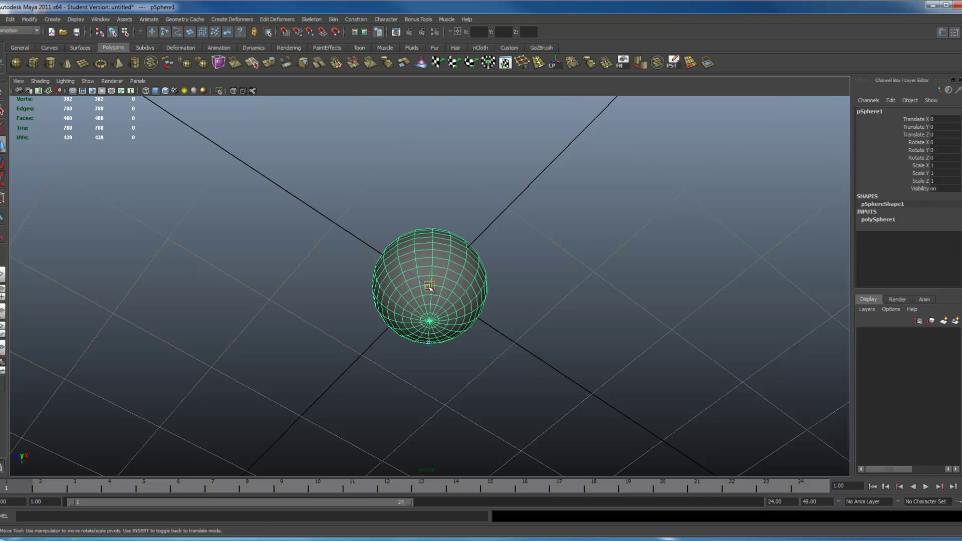
drag(428, 286, 434, 386)
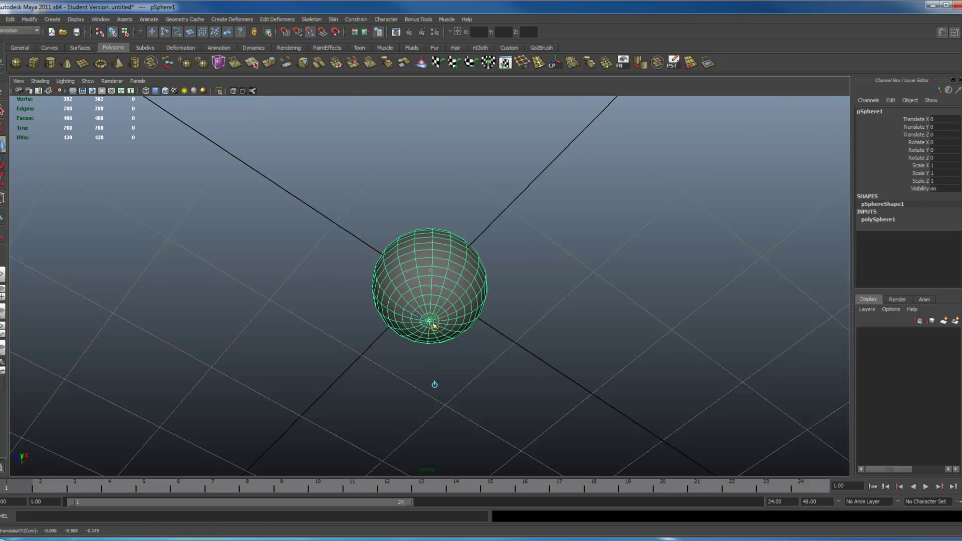
key(Insert)
alt+drag(511, 283, 428, 287)
key(x)
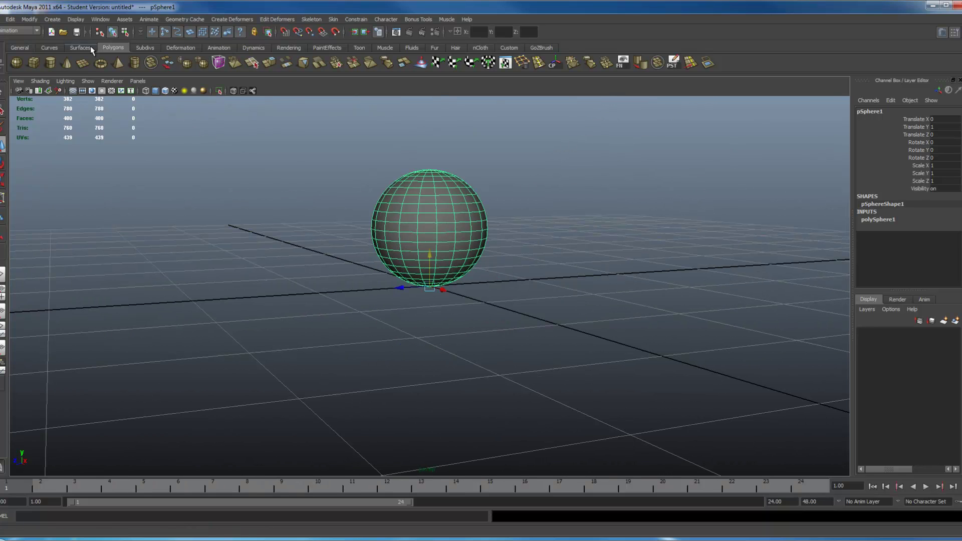
- Freeze the sphere's transformations, rename it 'ball', and delete its construction history
click(30, 19)
click(40, 52)
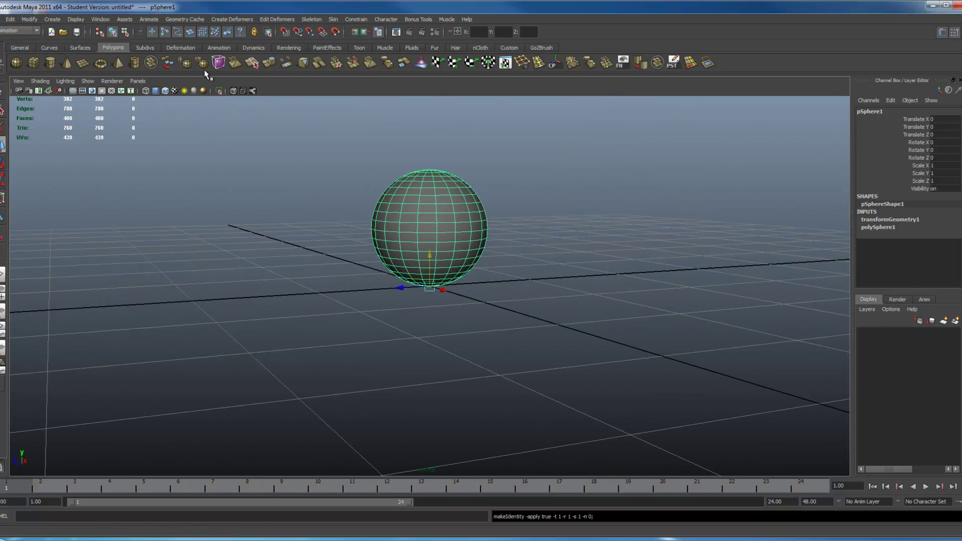
click(881, 112)
text(b)
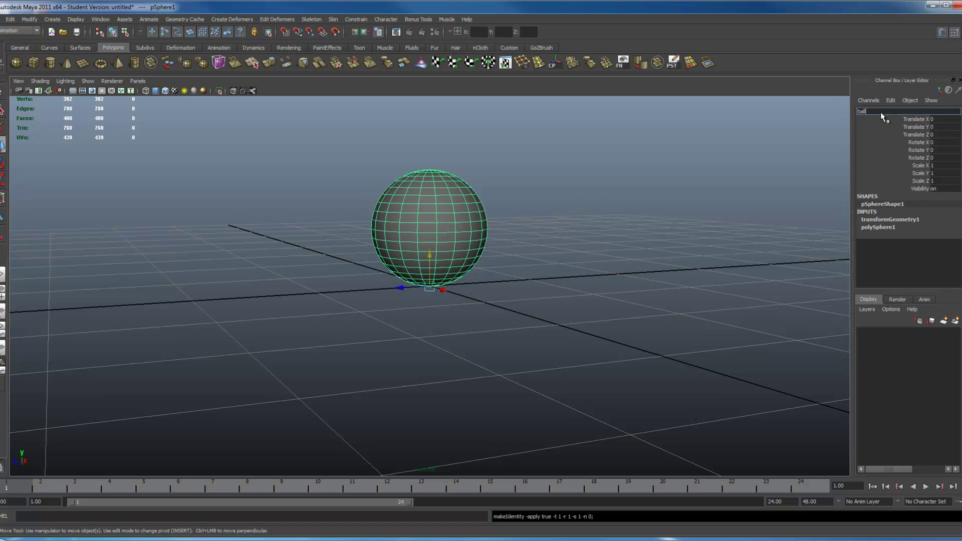
text(all)
key(Return)
click(11, 19)
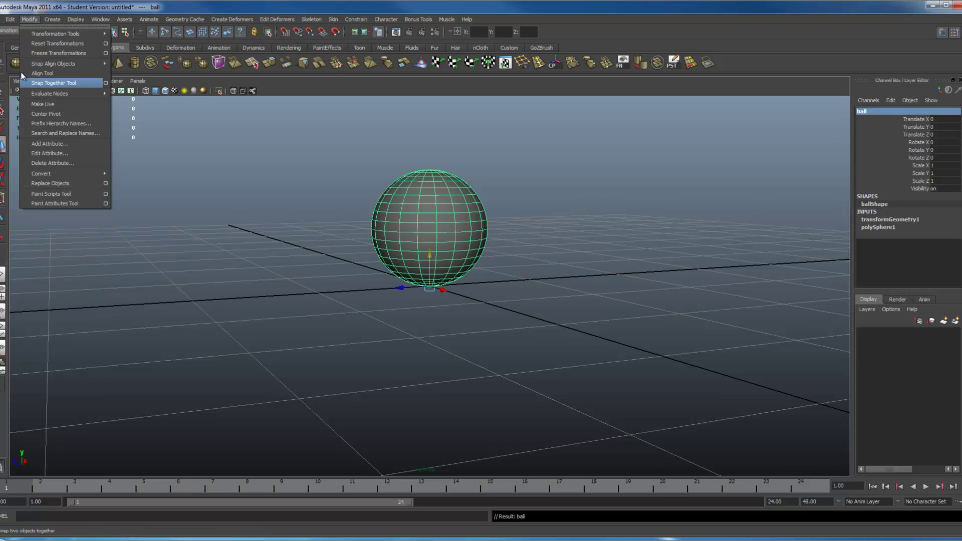
mouse_move(50, 133)
click(120, 139)
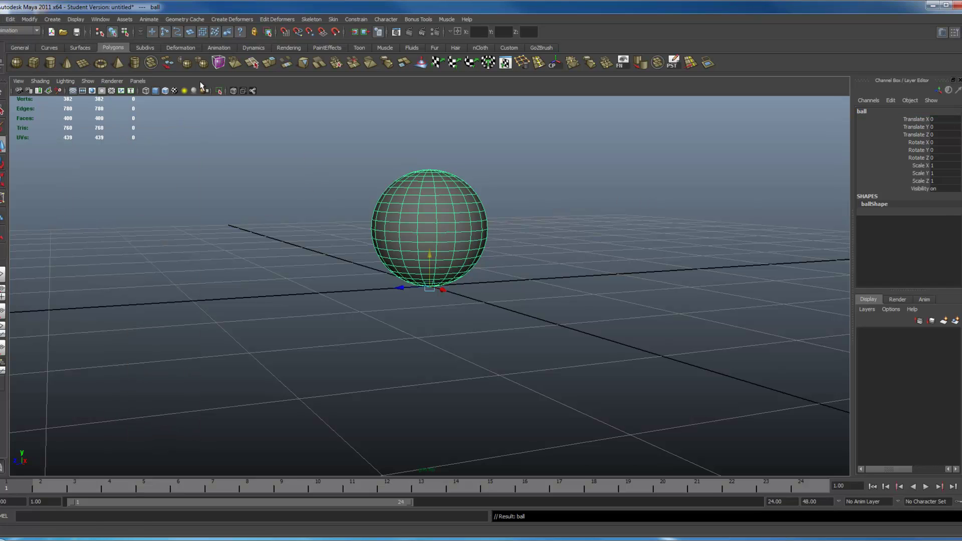
- Cancel the Add Attribute dialog for the ball without adding anything, then show the Curves shelf
click(29, 19)
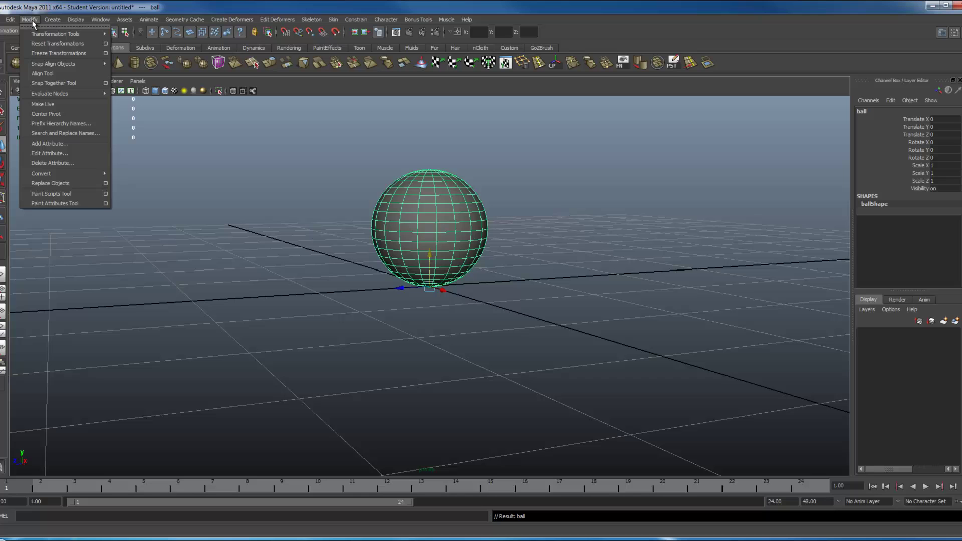
click(73, 143)
drag(606, 62, 674, 97)
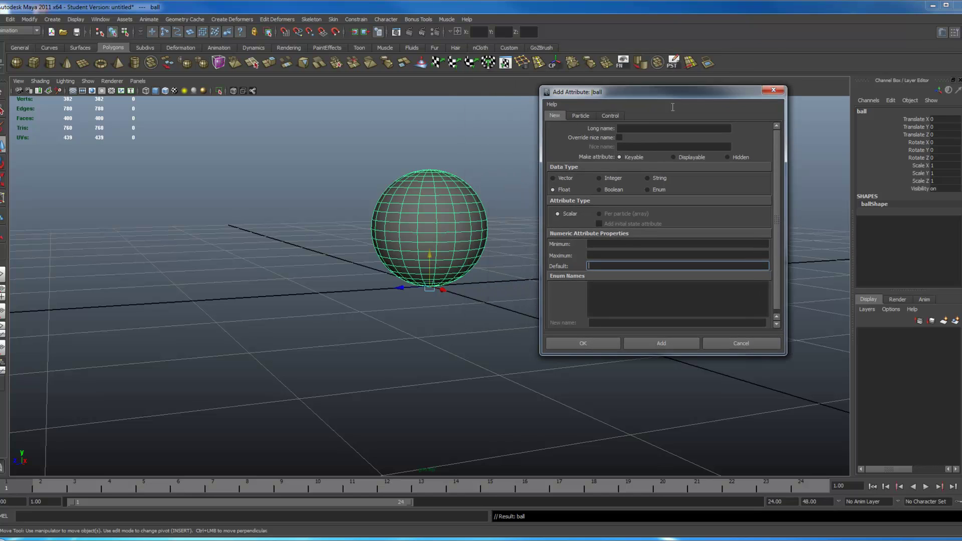
click(650, 128)
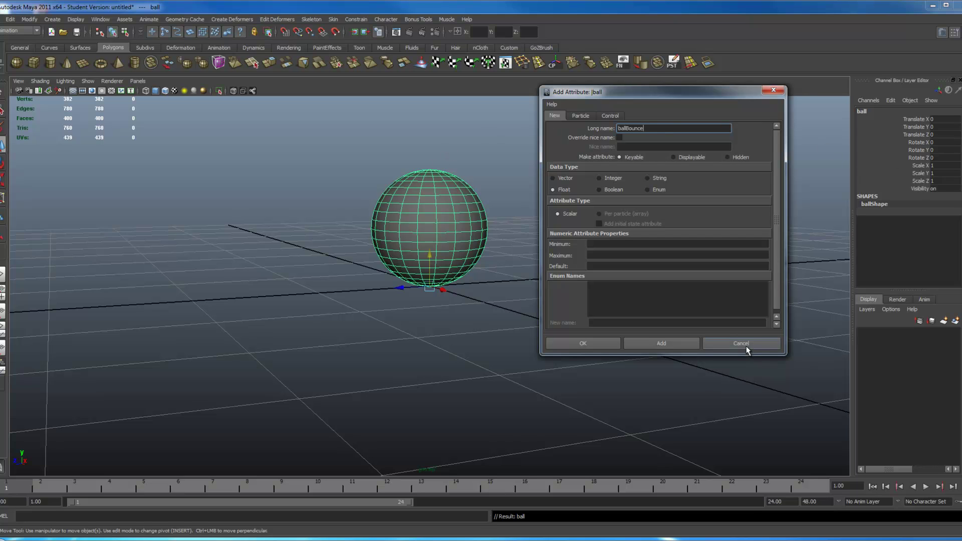
click(741, 344)
click(49, 50)
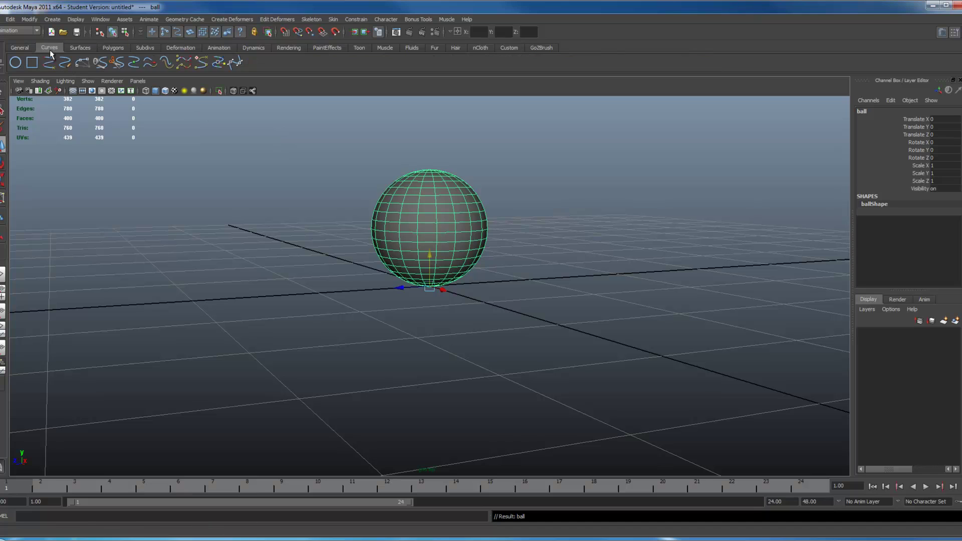
- Create a NURBS circle at the origin and rename it ball_Control
click(15, 62)
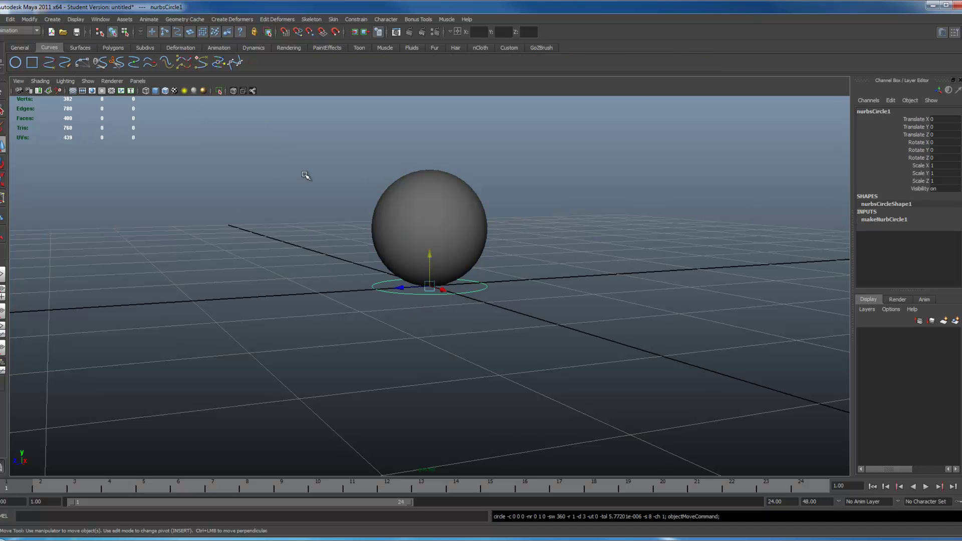
double_click(888, 111)
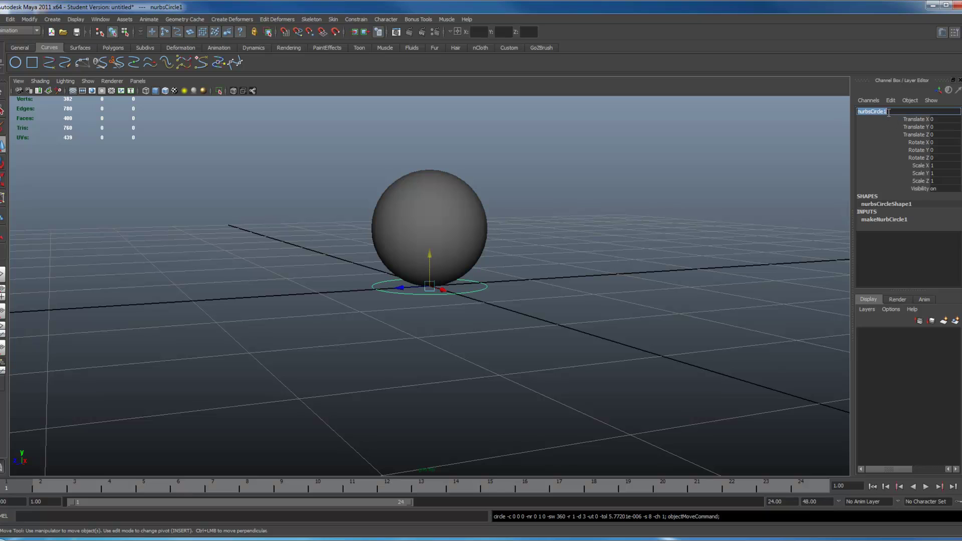
text(ball_Control)
key(Return)
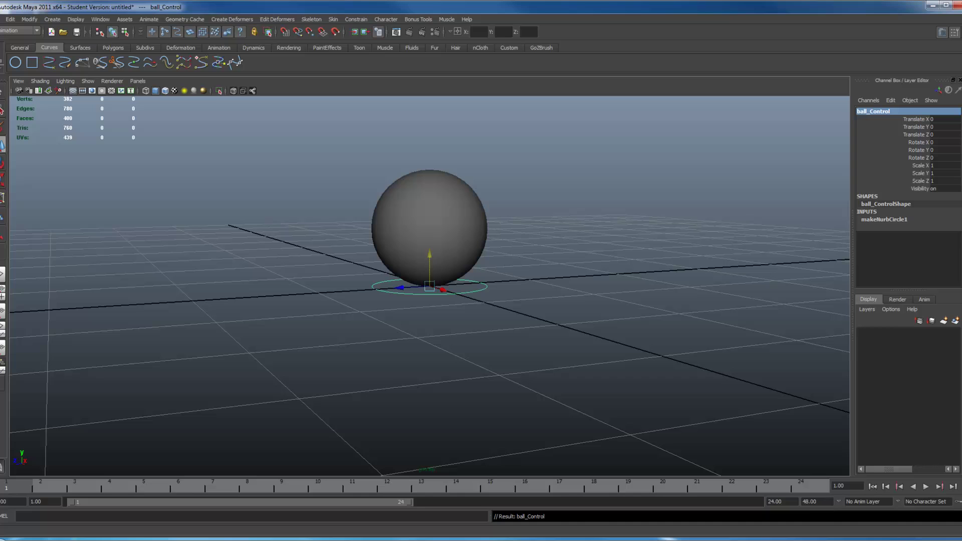
- Parent the ball under ball_Control and check it follows the control, then undo the move
click(448, 215)
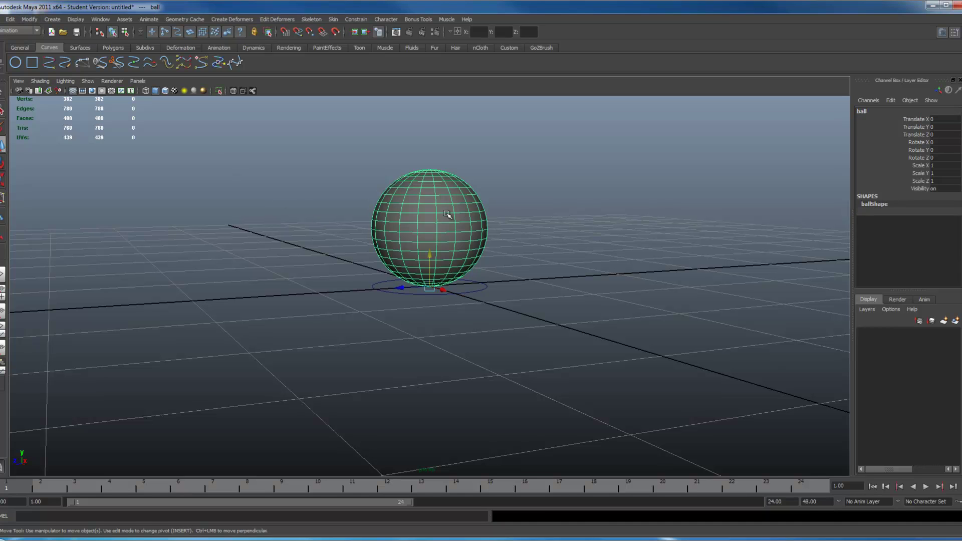
shift+click(482, 291)
key(p)
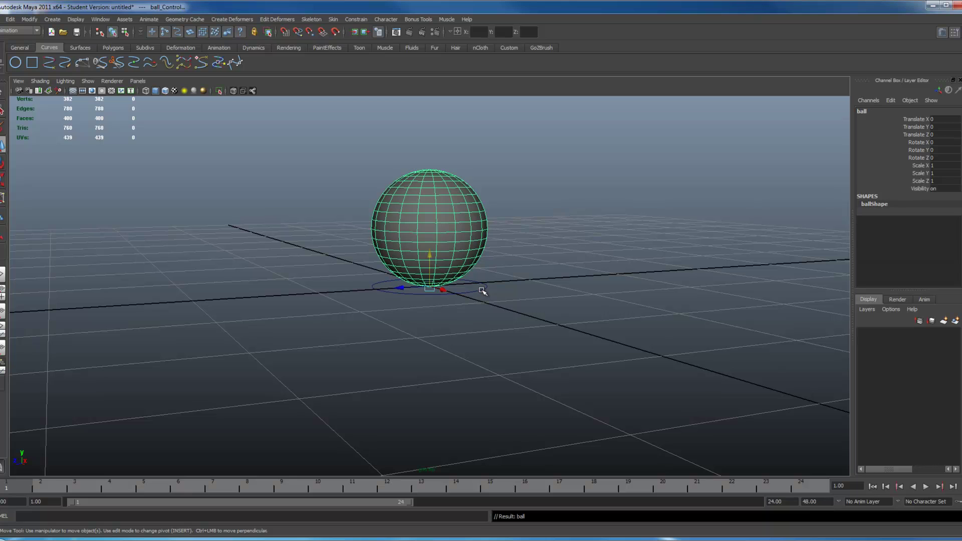
click(482, 290)
drag(443, 289, 468, 328)
key(ctrl+z)
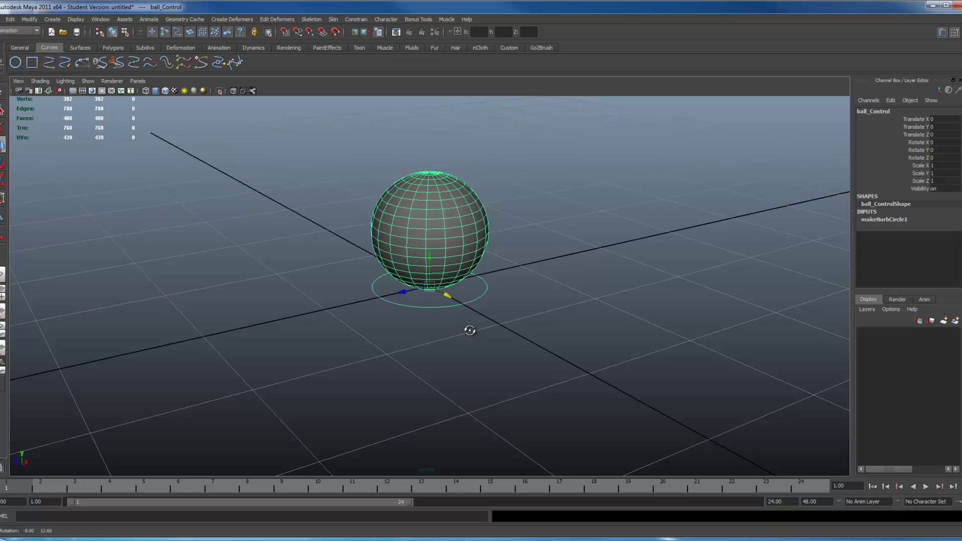
- Add a ballBounce attribute to ball_Control with minimum 0, maximum 20 and default 0
click(29, 19)
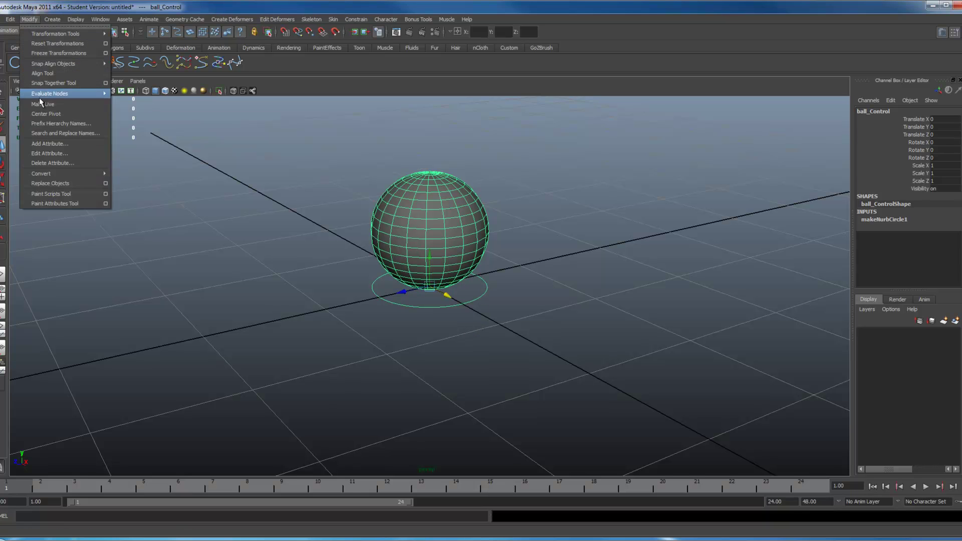
click(47, 133)
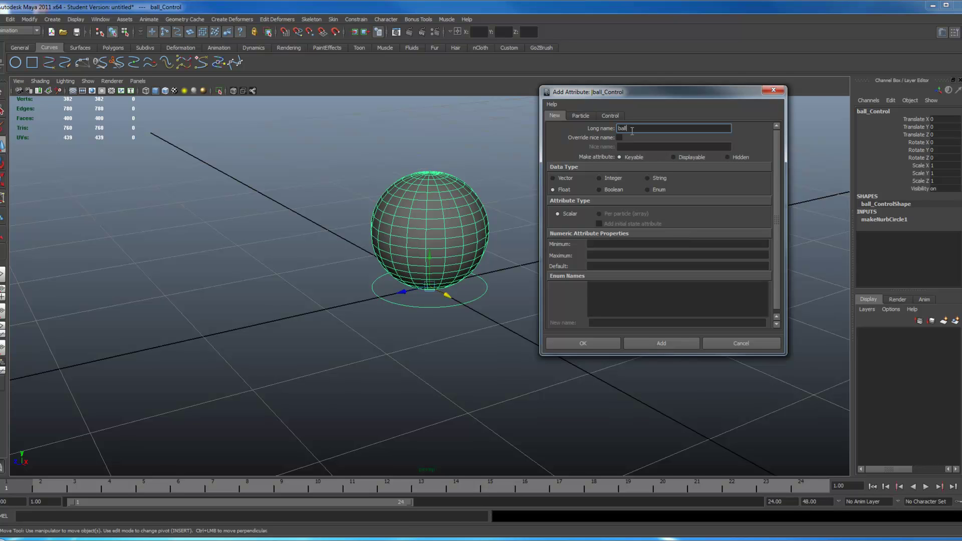
text(ballBounce)
click(604, 244)
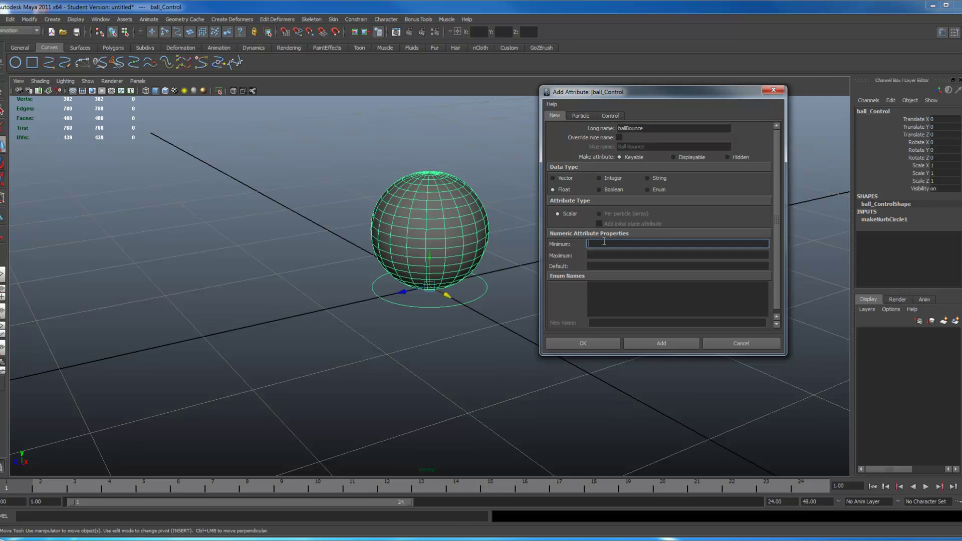
click(603, 255)
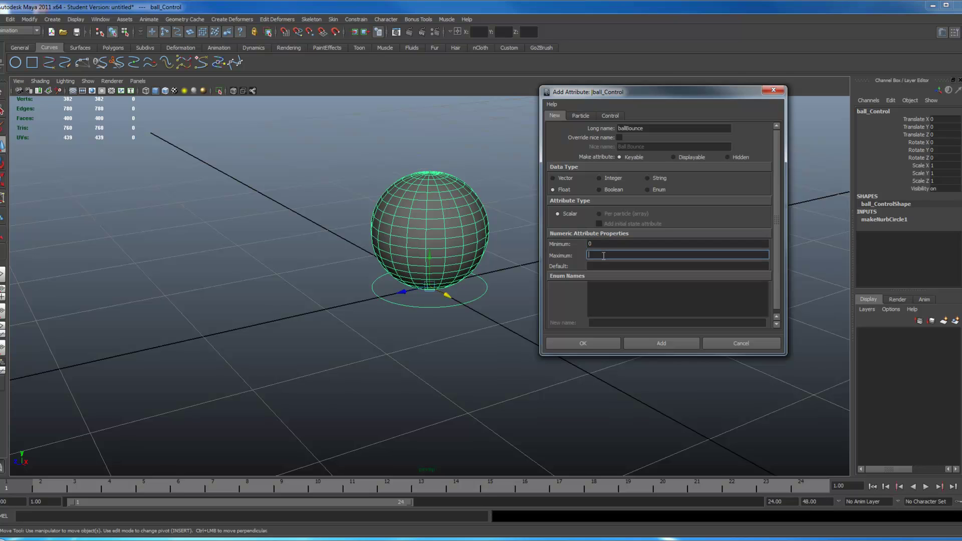
click(605, 265)
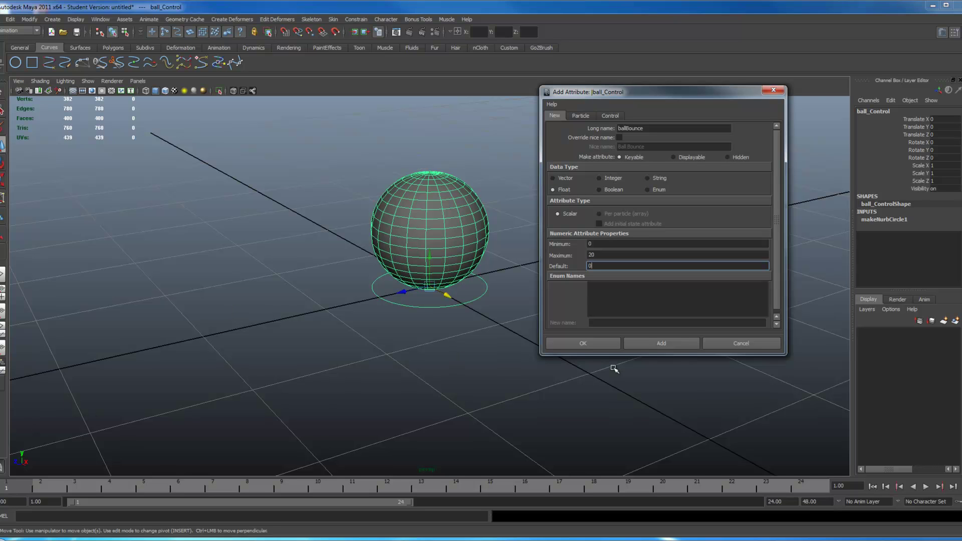
click(660, 343)
- Reselect ball_Control and enter 20 in its Ball Bounce channel in the Channel Box
click(922, 197)
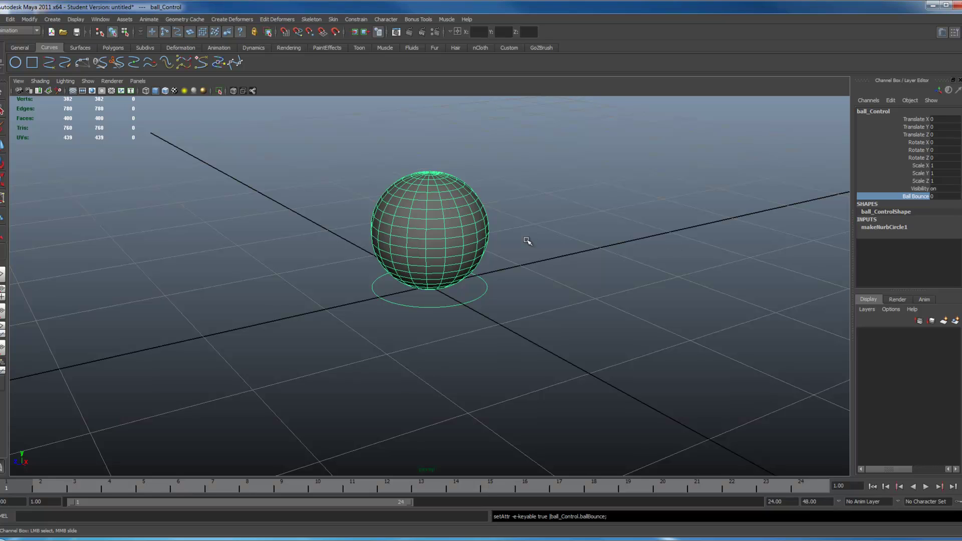
click(501, 264)
click(487, 288)
click(918, 196)
click(945, 196)
text(20)
key(Return)
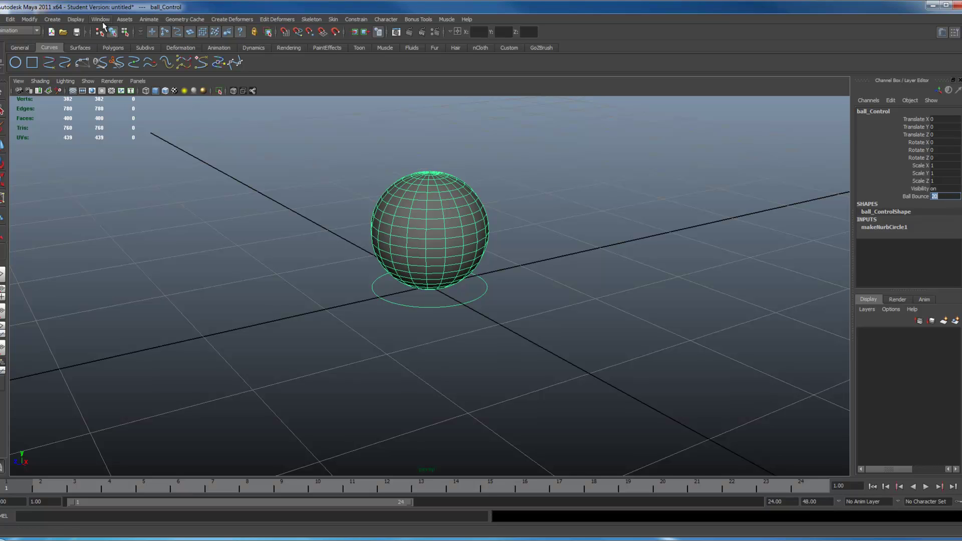
- Open the Set Driven Key window and position it clear of the sphere
click(148, 20)
mouse_move(191, 65)
click(254, 71)
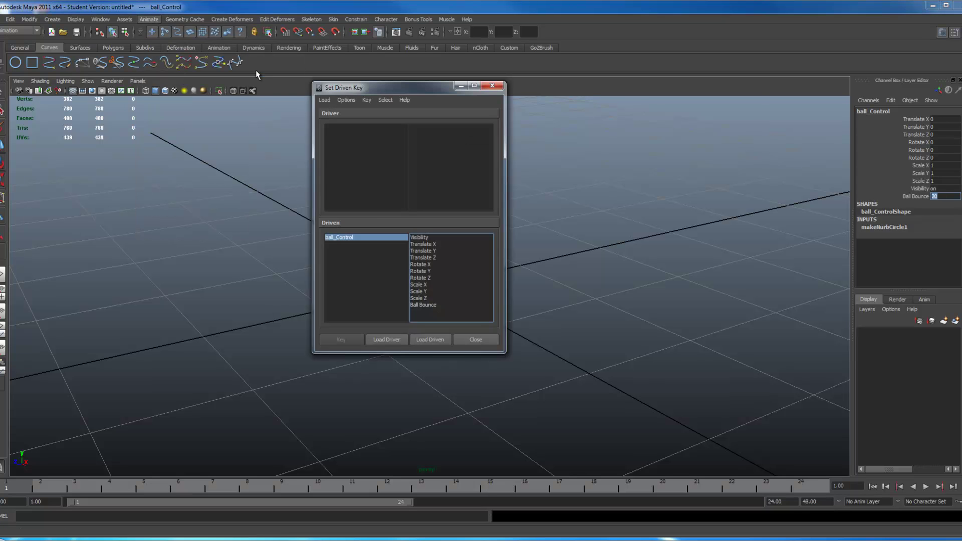
drag(392, 90, 645, 97)
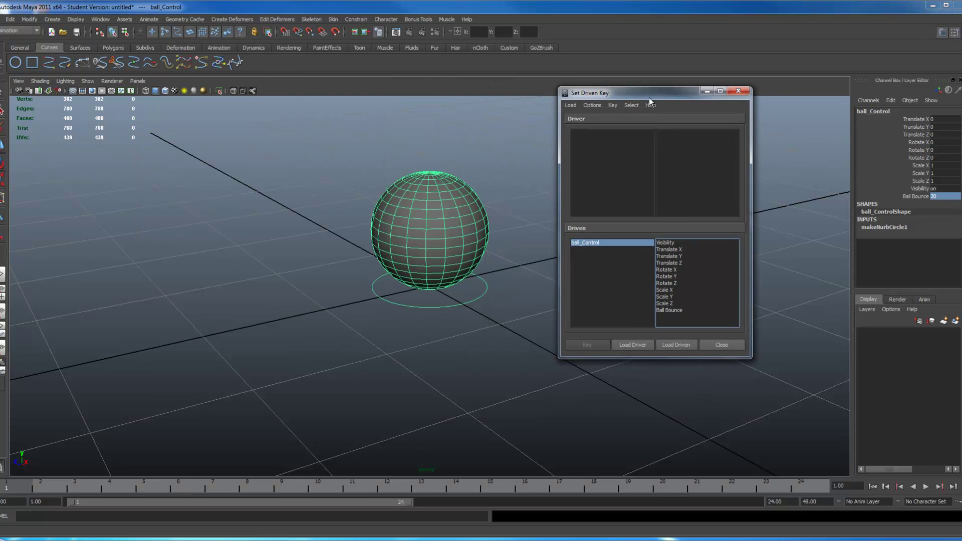
click(741, 93)
click(148, 19)
mouse_move(158, 62)
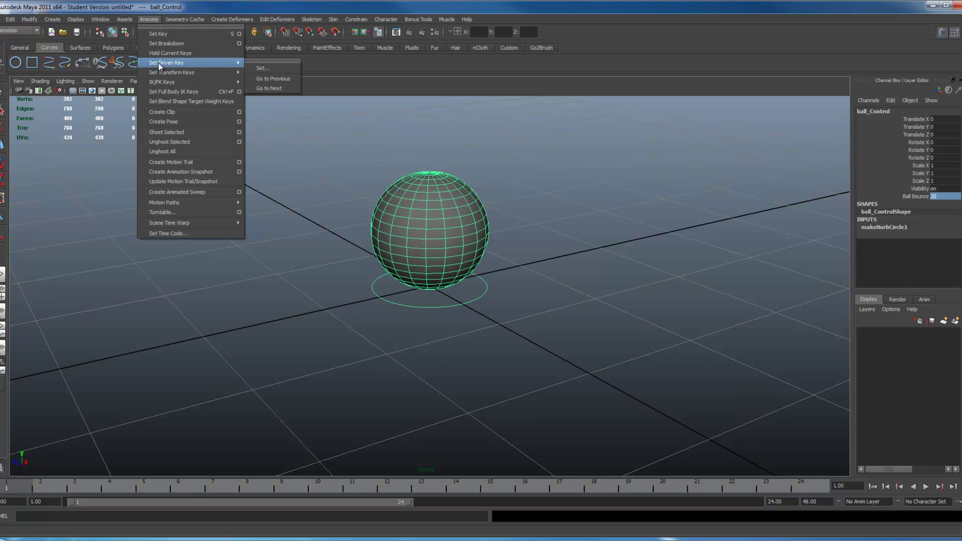
click(270, 62)
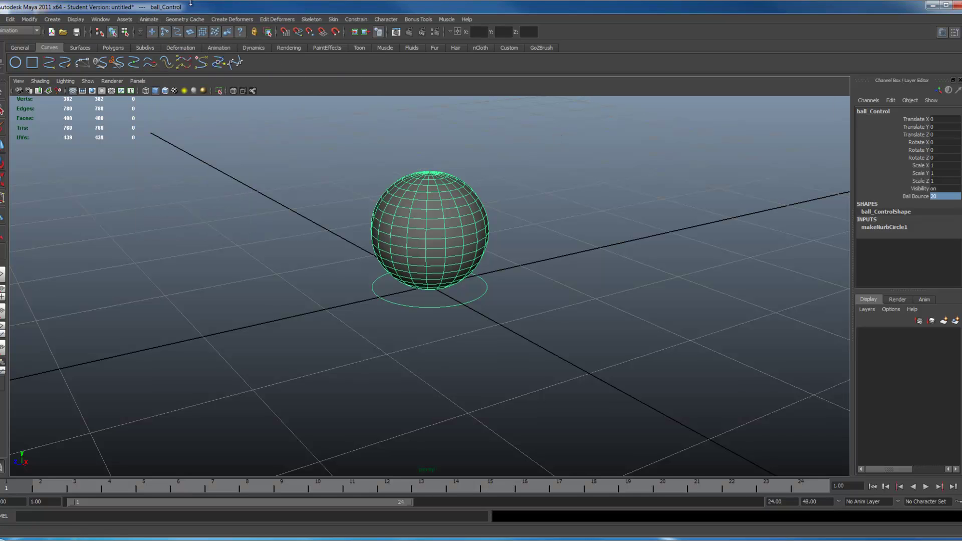
click(150, 19)
mouse_move(200, 62)
click(273, 63)
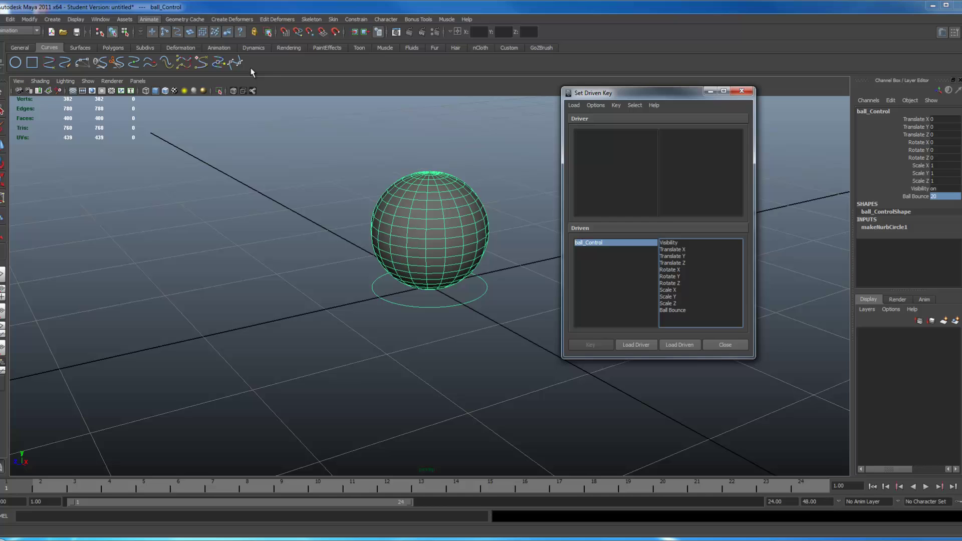
drag(624, 93, 651, 56)
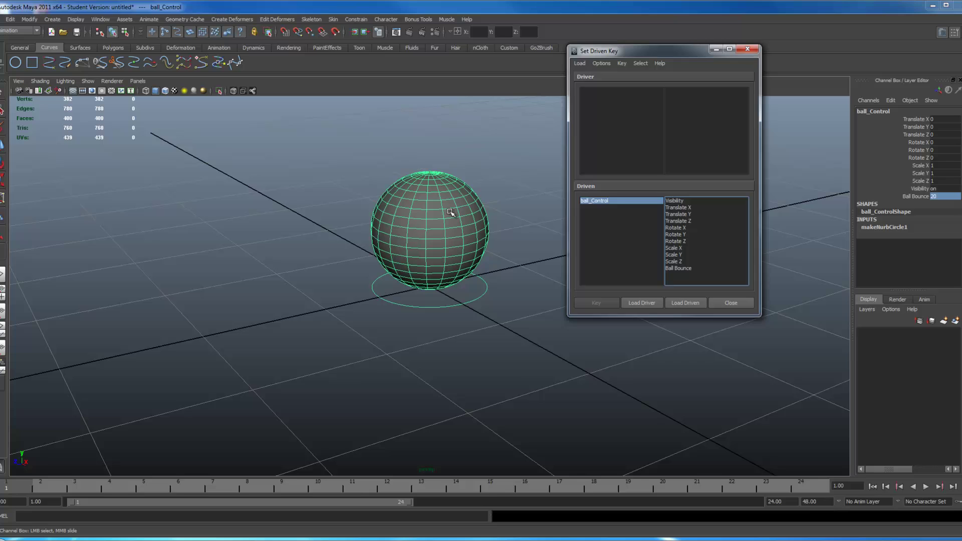
- Load ball_Control as the driver and the ball as the driven object
click(440, 240)
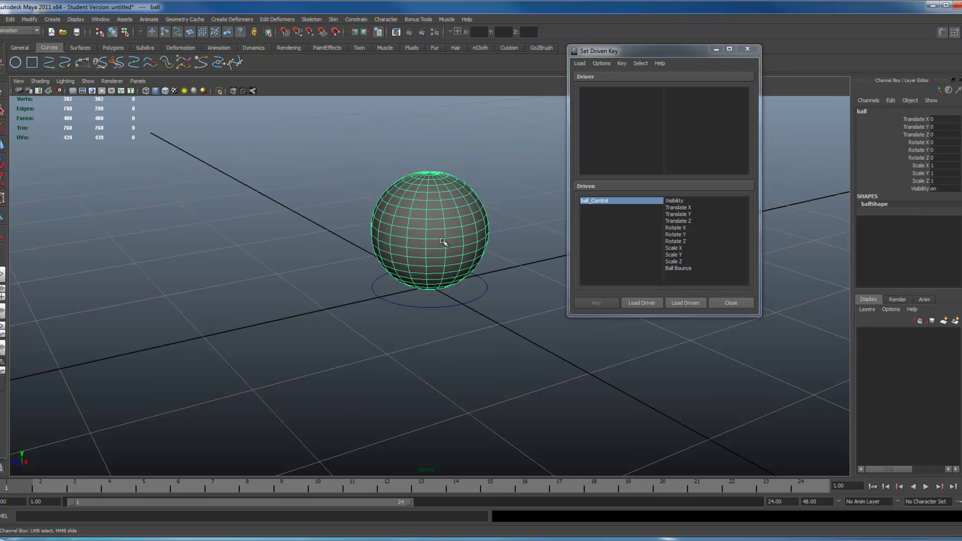
click(475, 300)
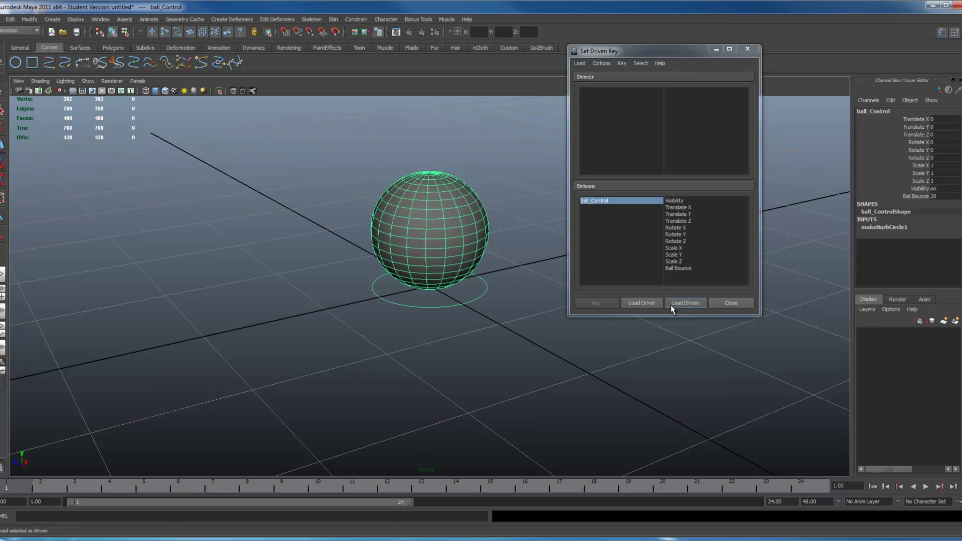
click(646, 302)
click(432, 209)
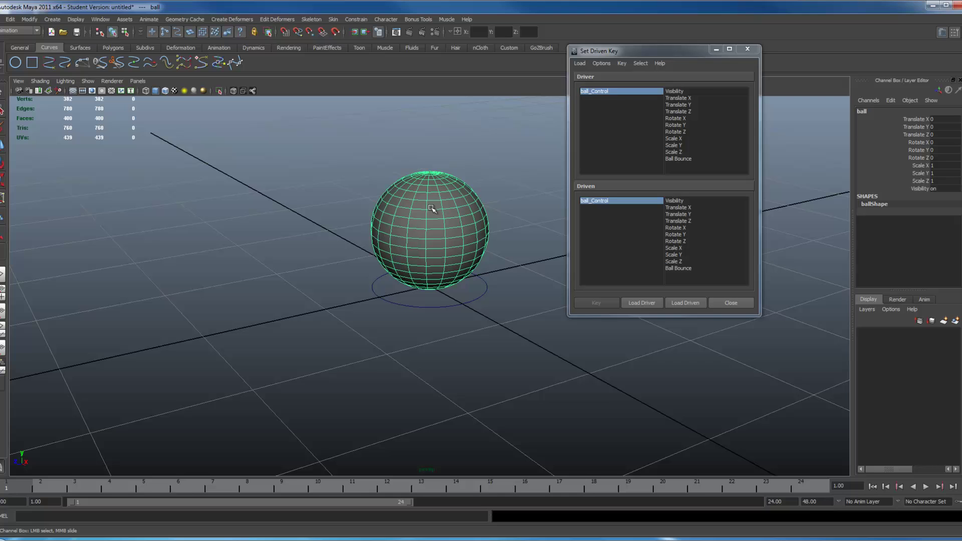
click(686, 303)
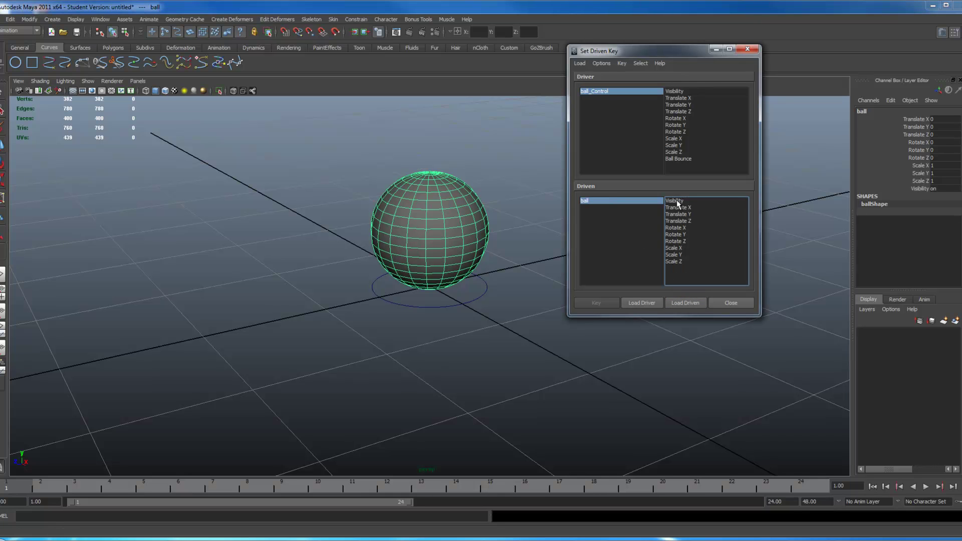
click(459, 303)
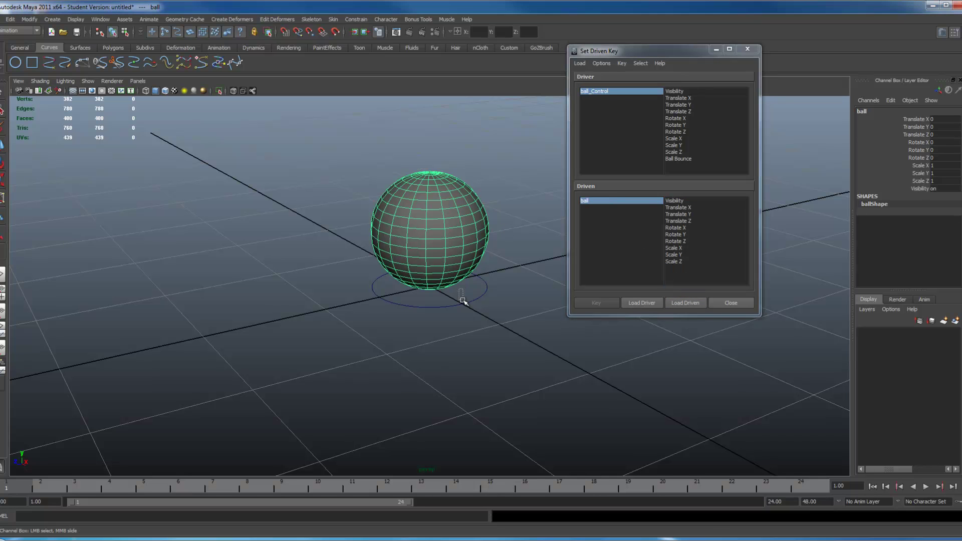